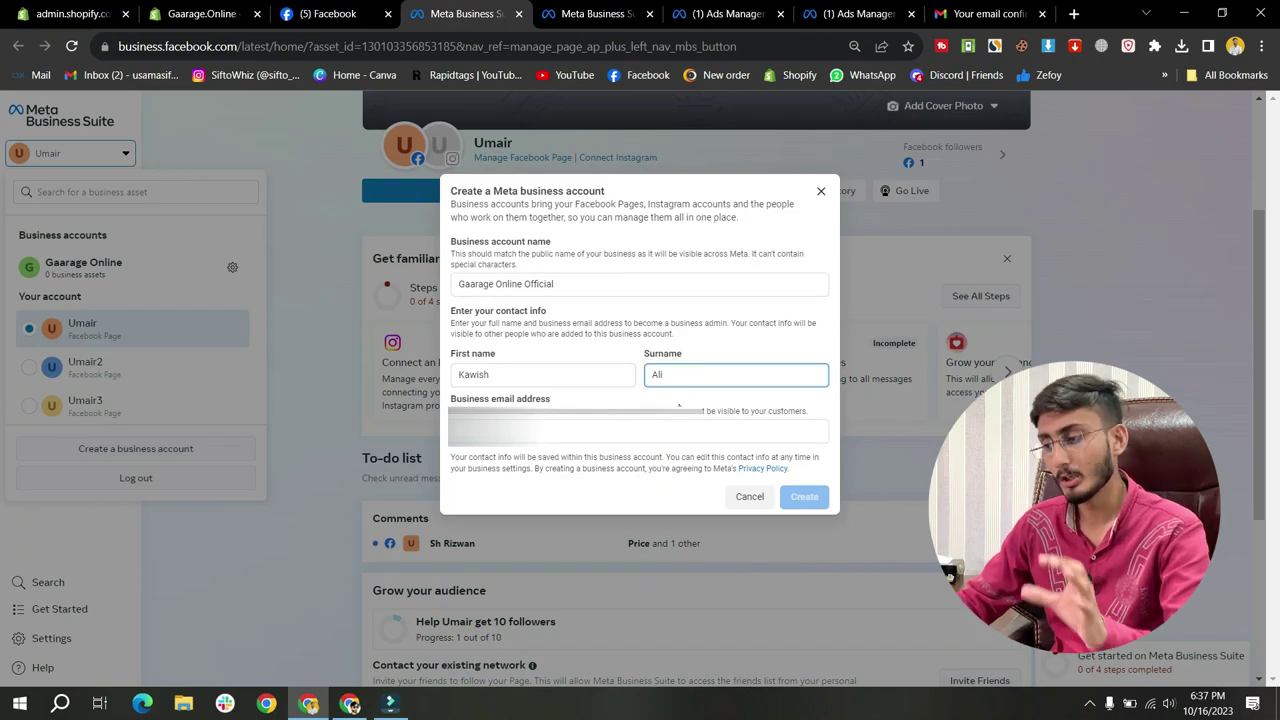
- Enter the business email address and create the Meta business account Gaarage Online Official
click(633, 436)
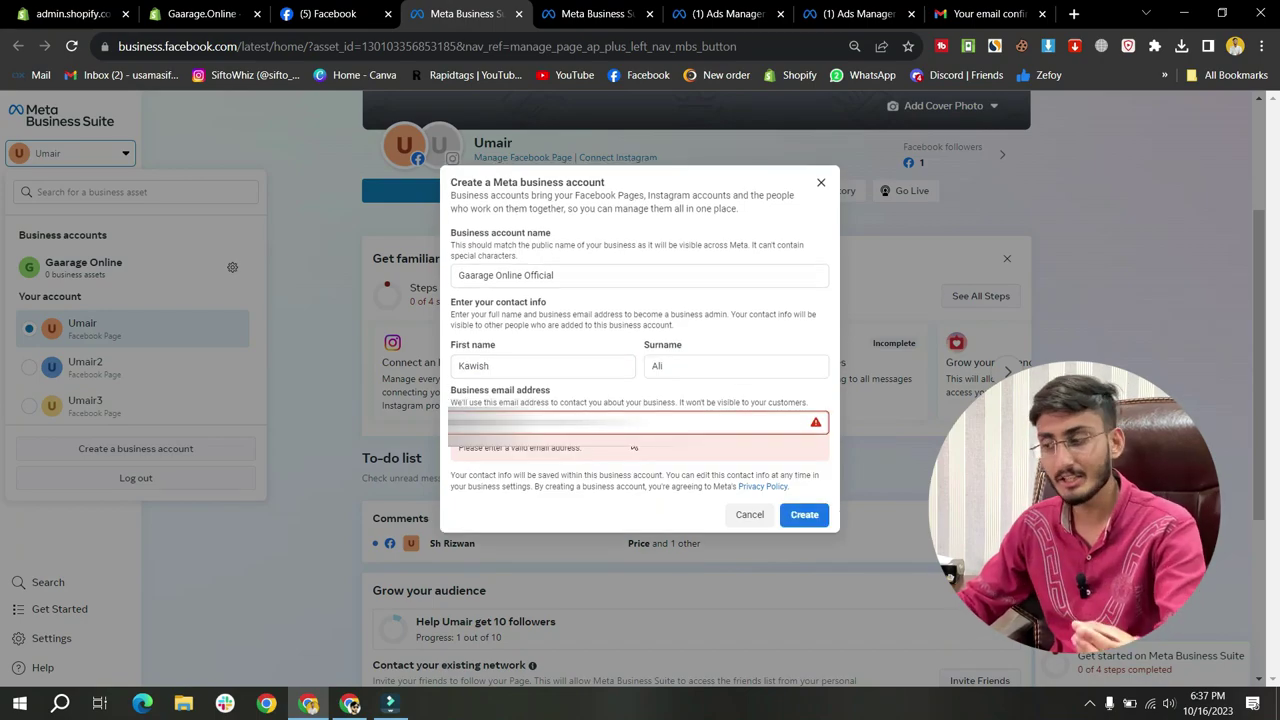
key(ctrl+v)
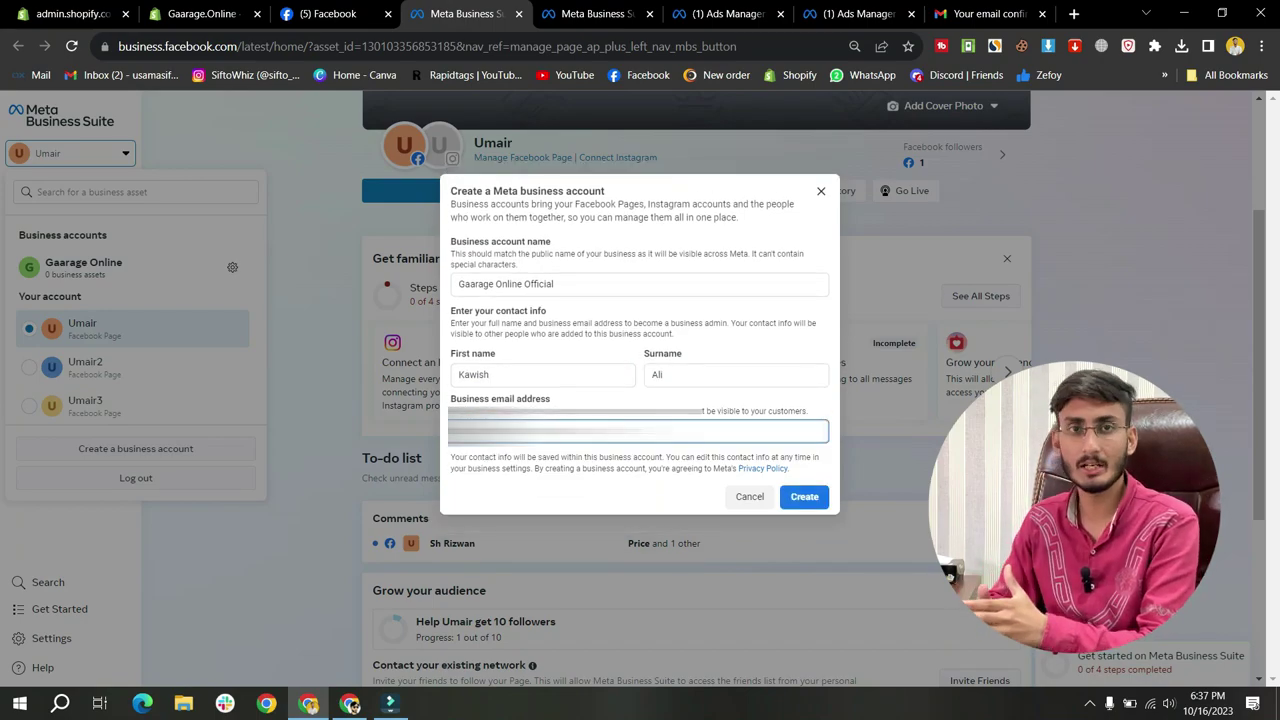
click(787, 500)
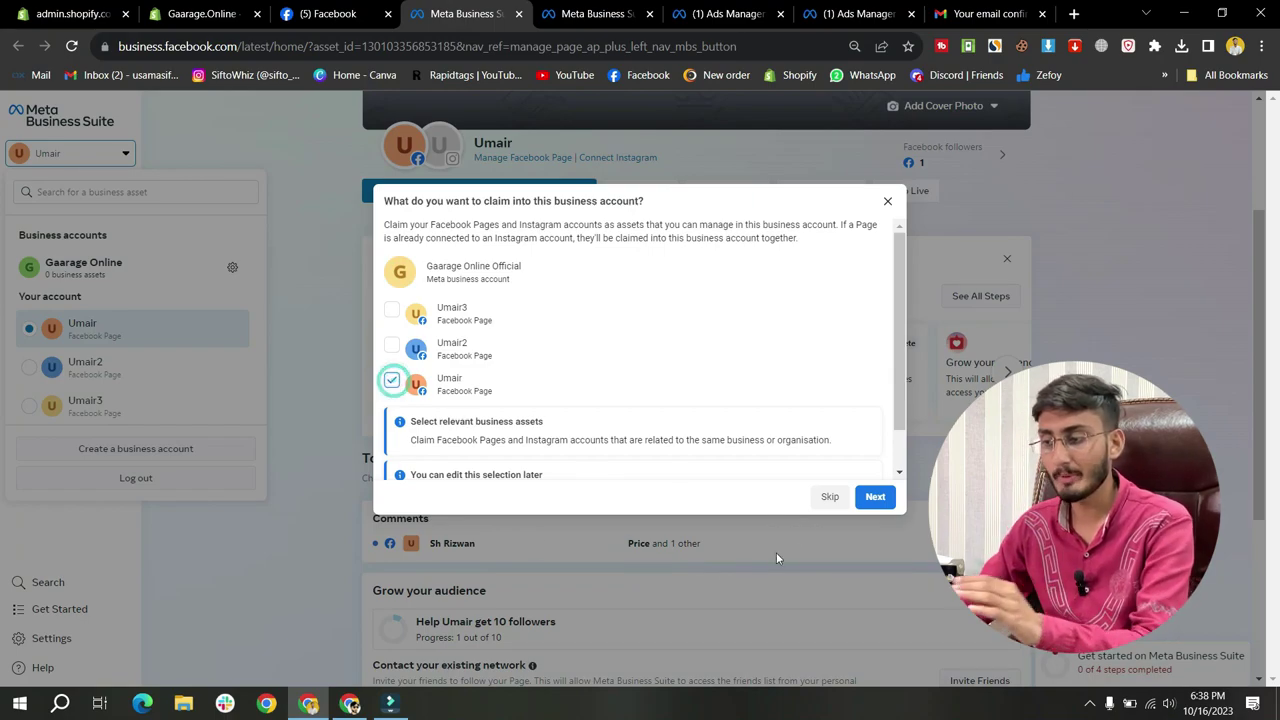
- Claim the selected Facebook Page into Gaarage Online Official, add no other people, and confirm the business account
scroll(820, 433, down, 2)
click(875, 497)
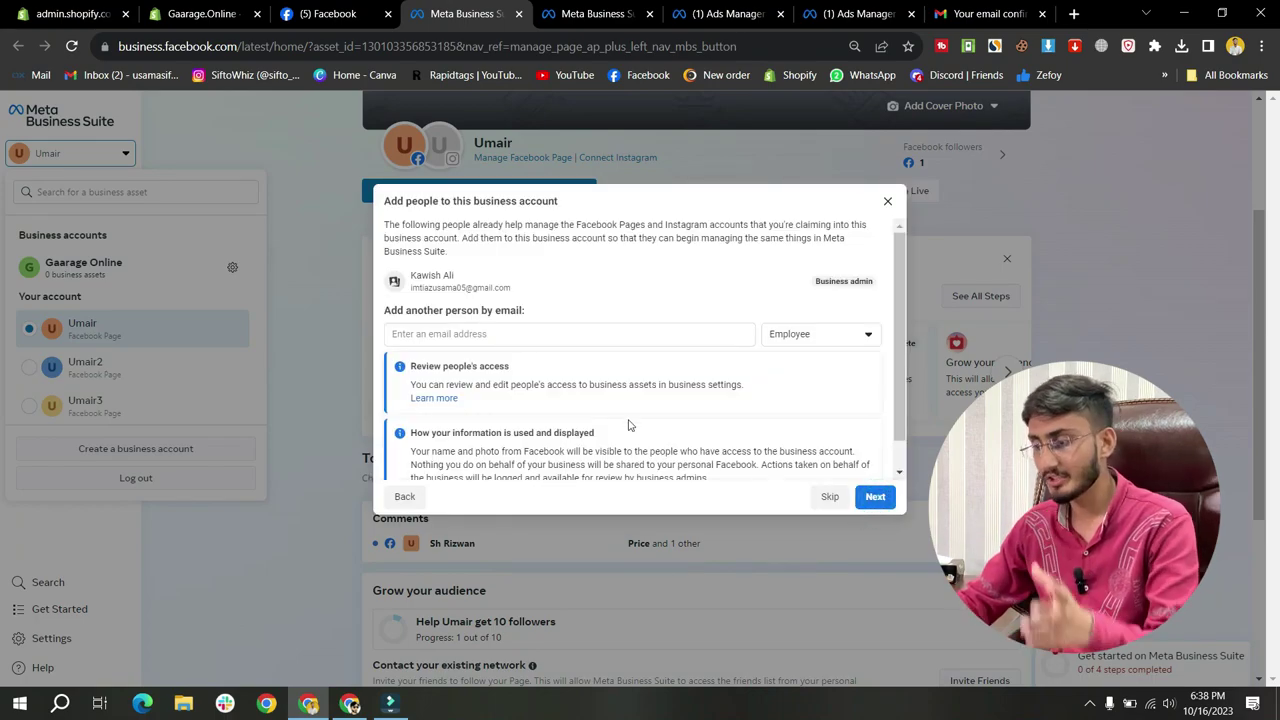
scroll(628, 425, down, 1)
click(875, 497)
click(881, 500)
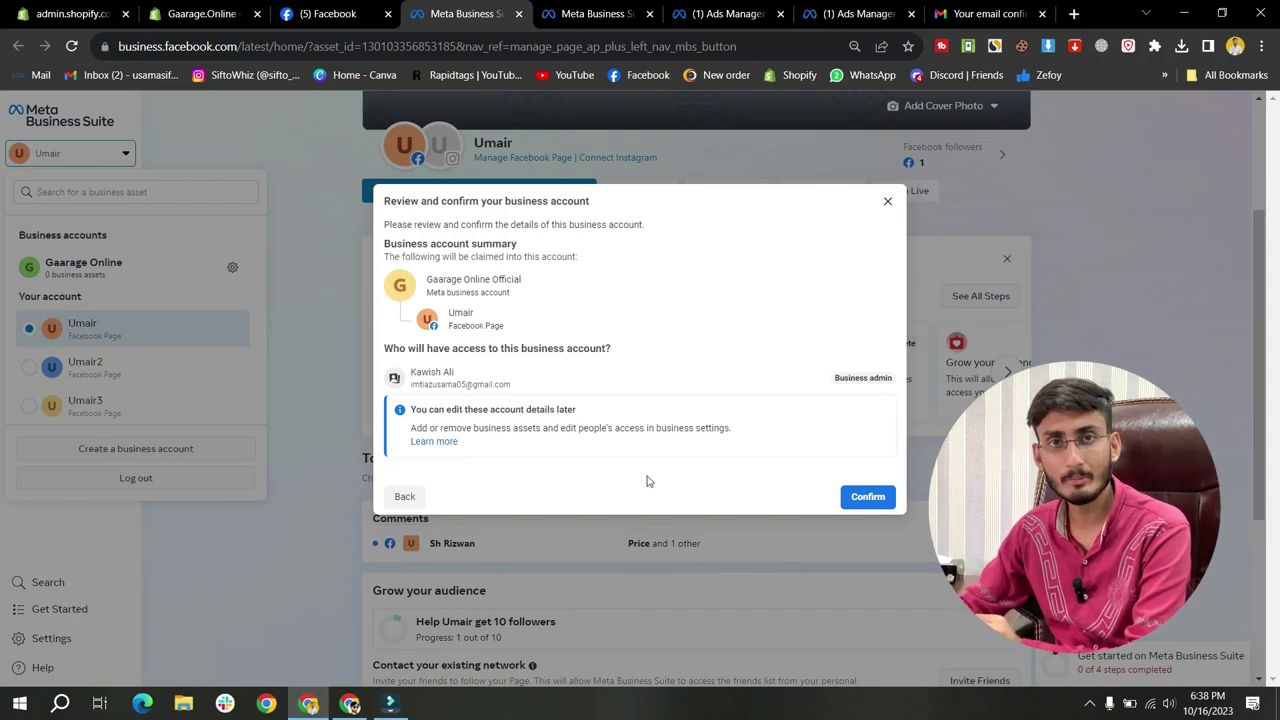
click(861, 498)
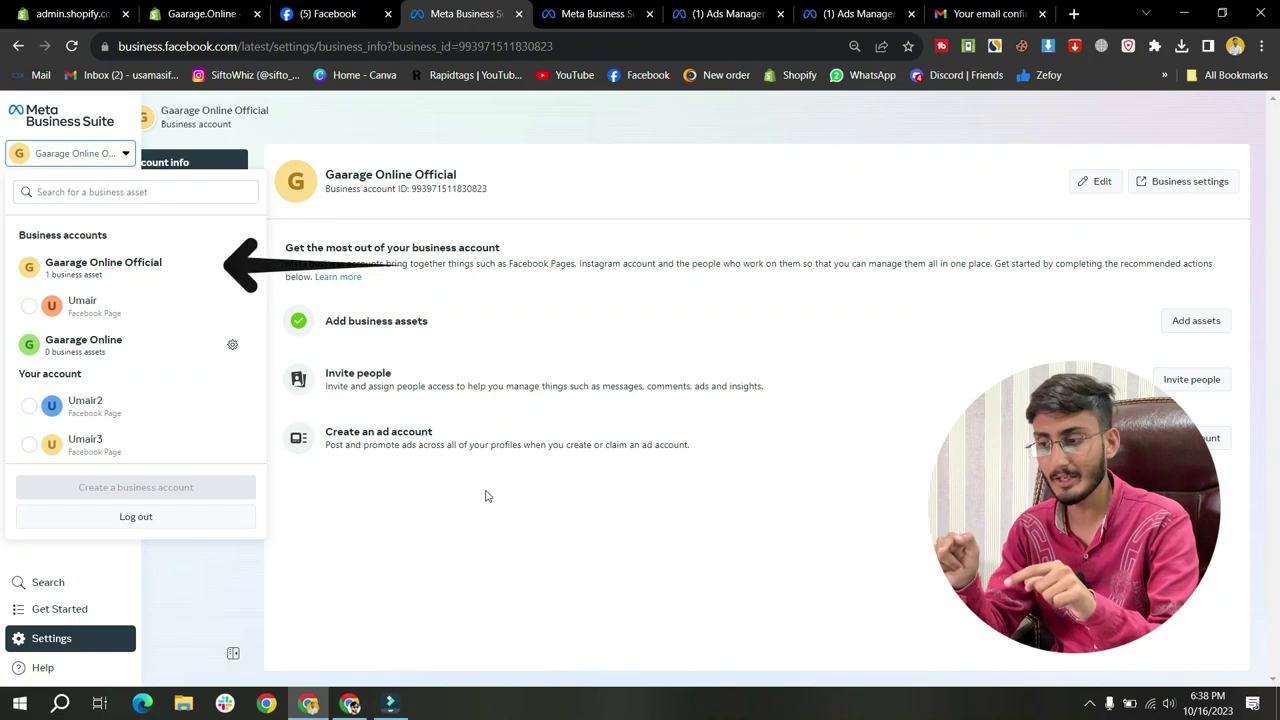
- Select the Gaarage Online Official business account and open its Events Manager
click(215, 300)
click(240, 266)
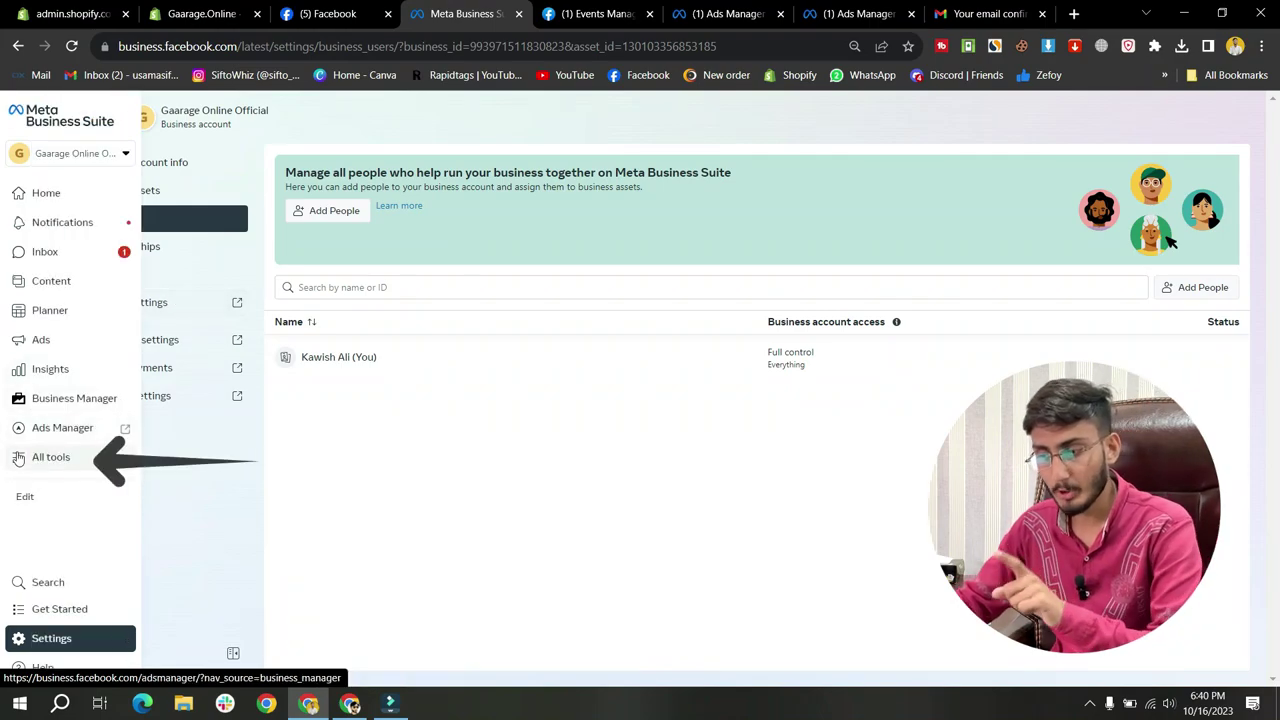
click(52, 466)
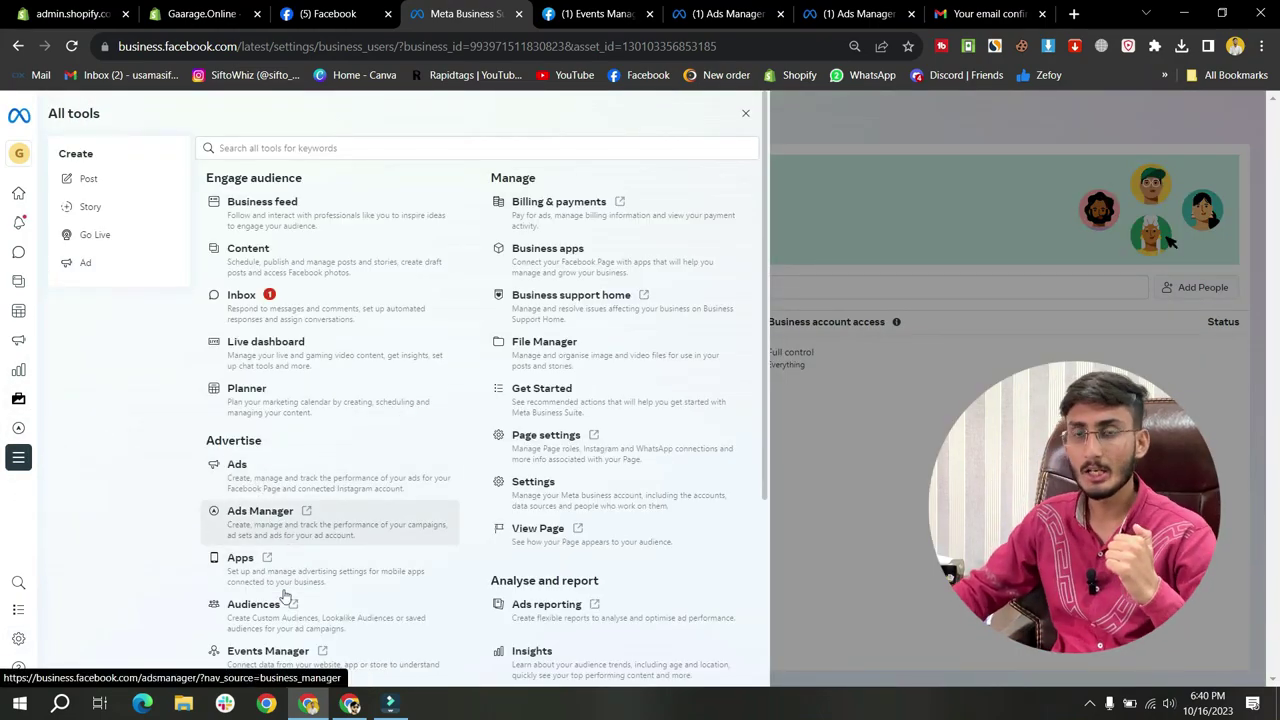
scroll(285, 622, down, 1)
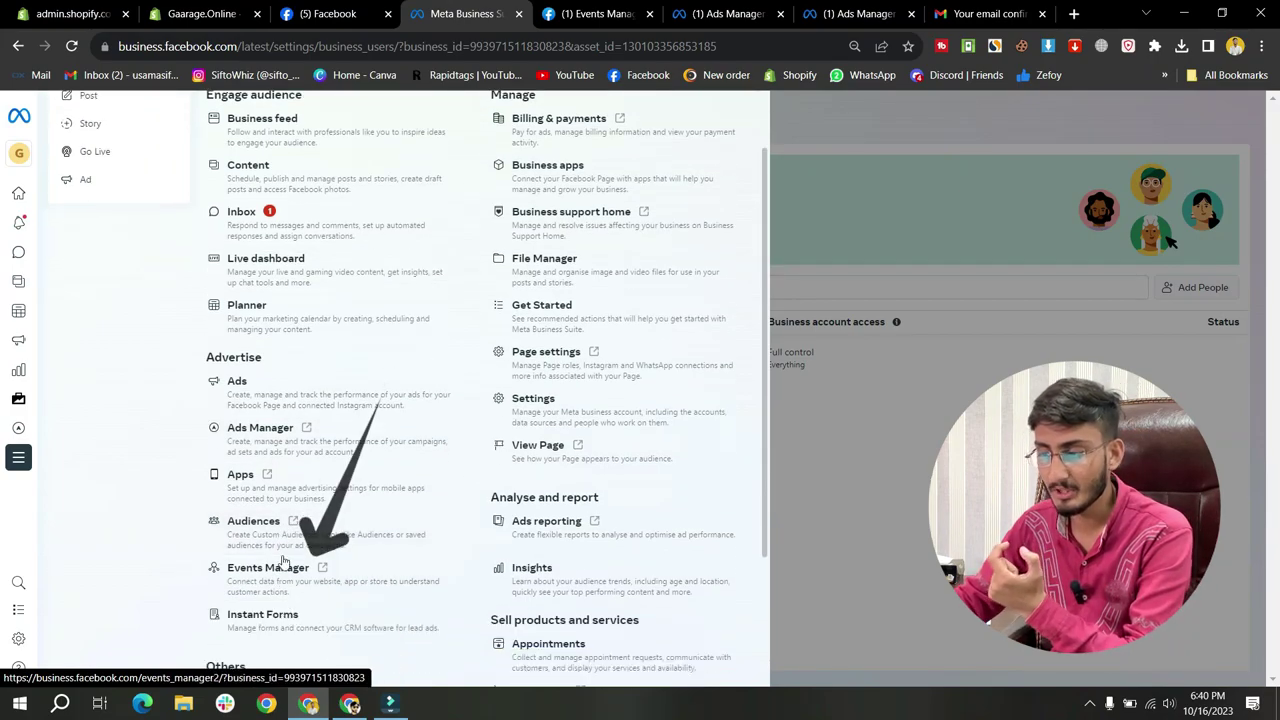
click(282, 578)
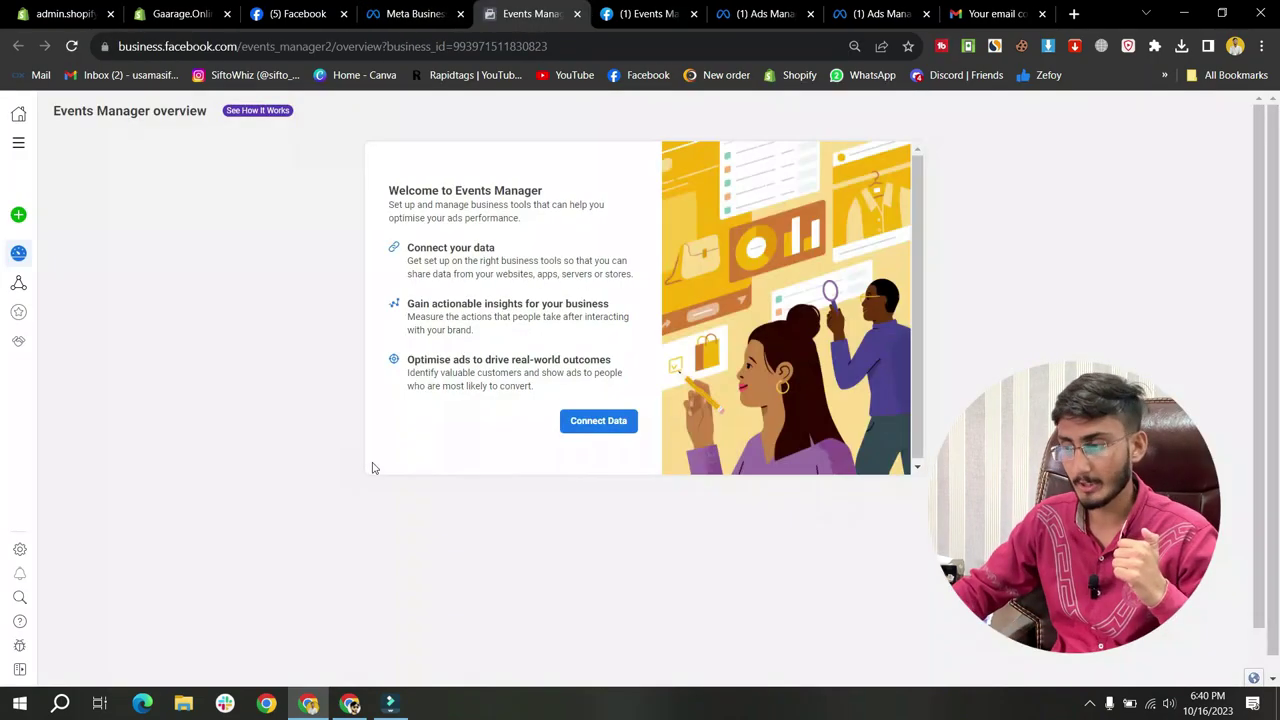
- Connect a new Web data source and create its dataset with the name Gaarage
click(614, 429)
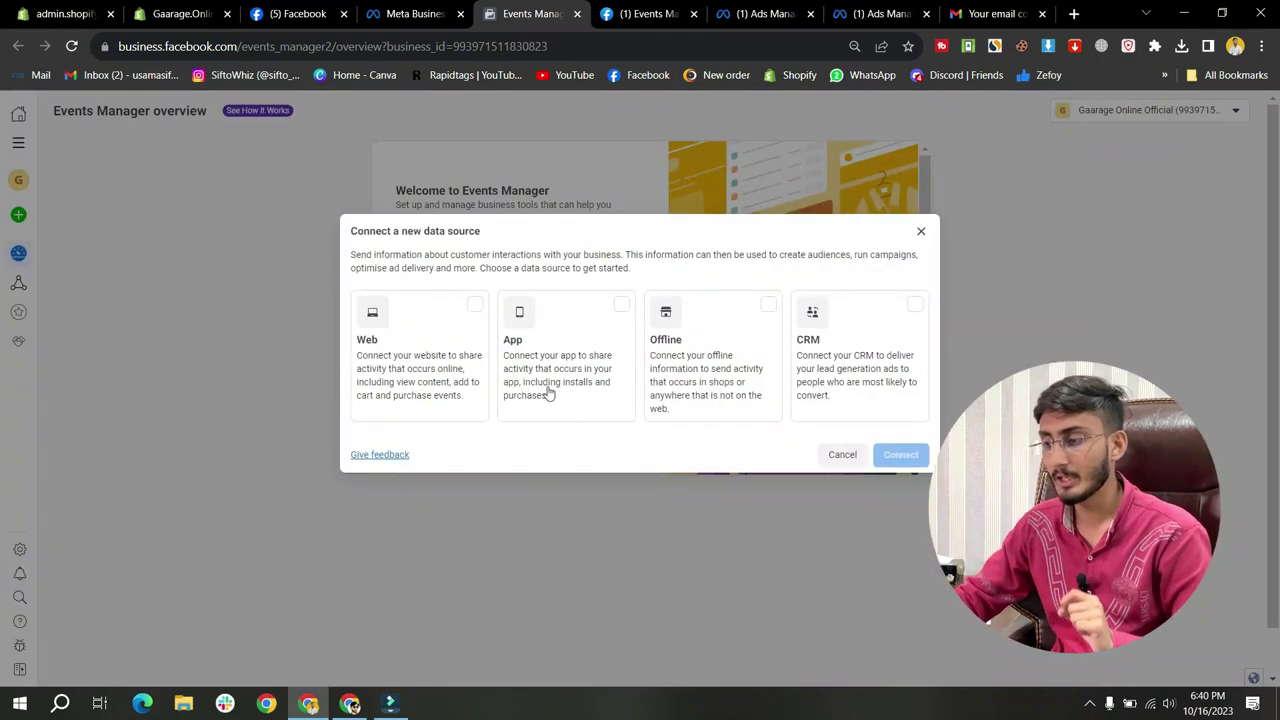
click(392, 298)
click(900, 456)
click(676, 318)
text(G)
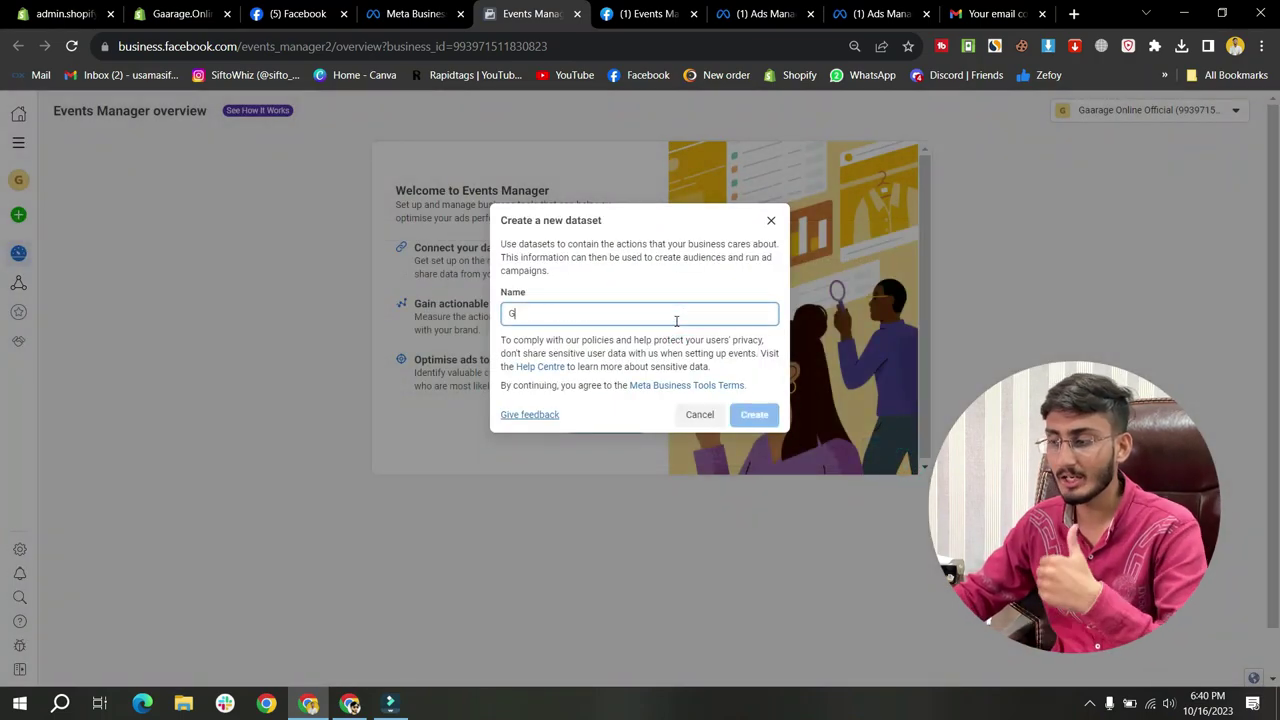
text(aarage)
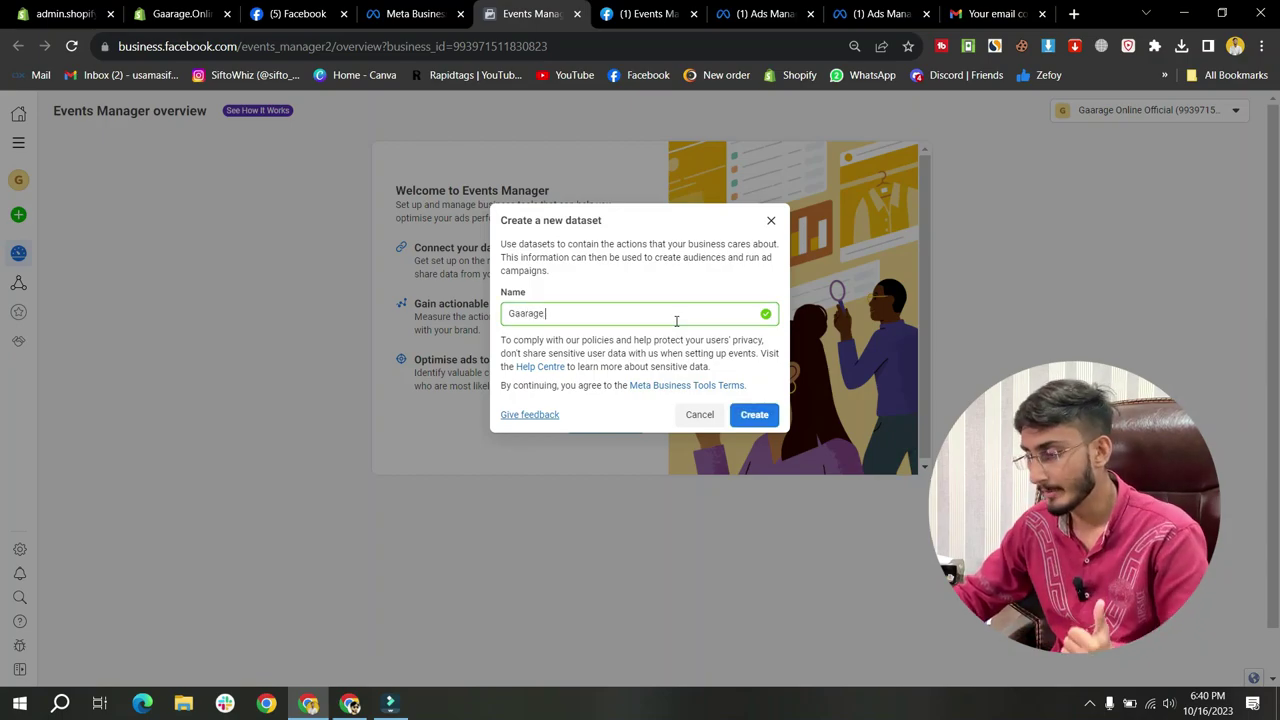
click(766, 414)
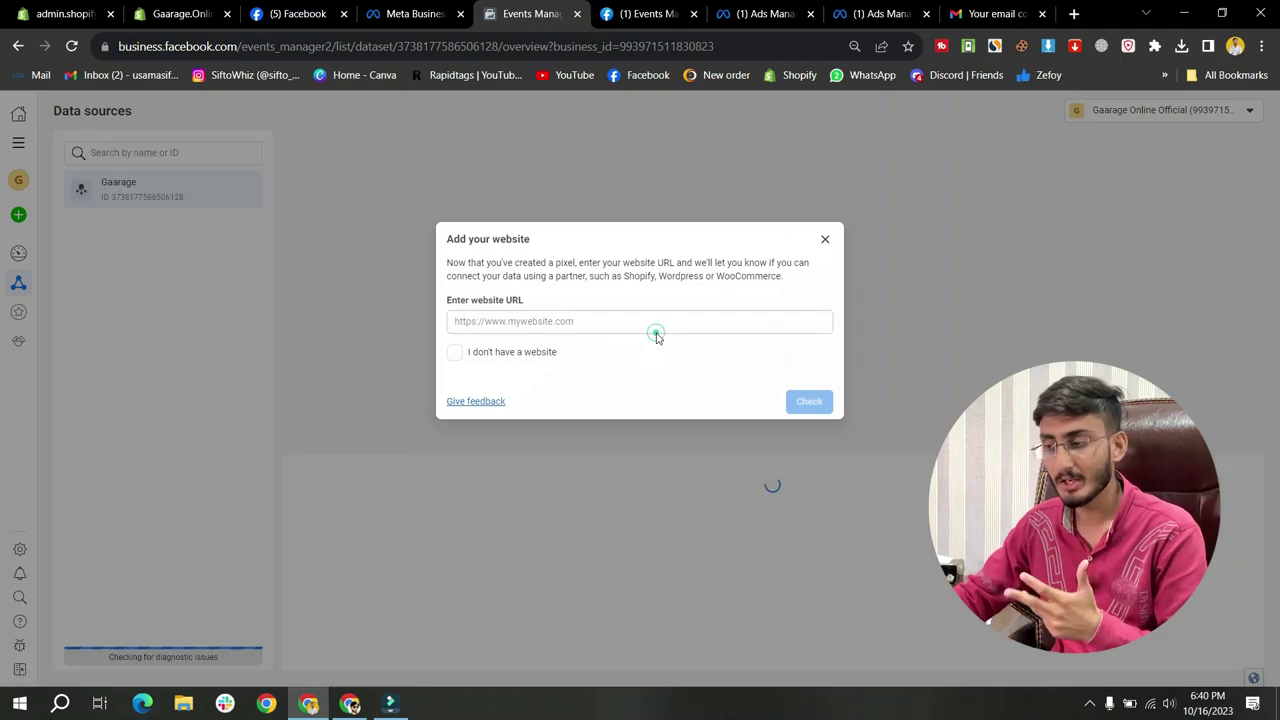
- Switch to the Shopify admin, open the online store's storefront, and copy its web address
click(90, 8)
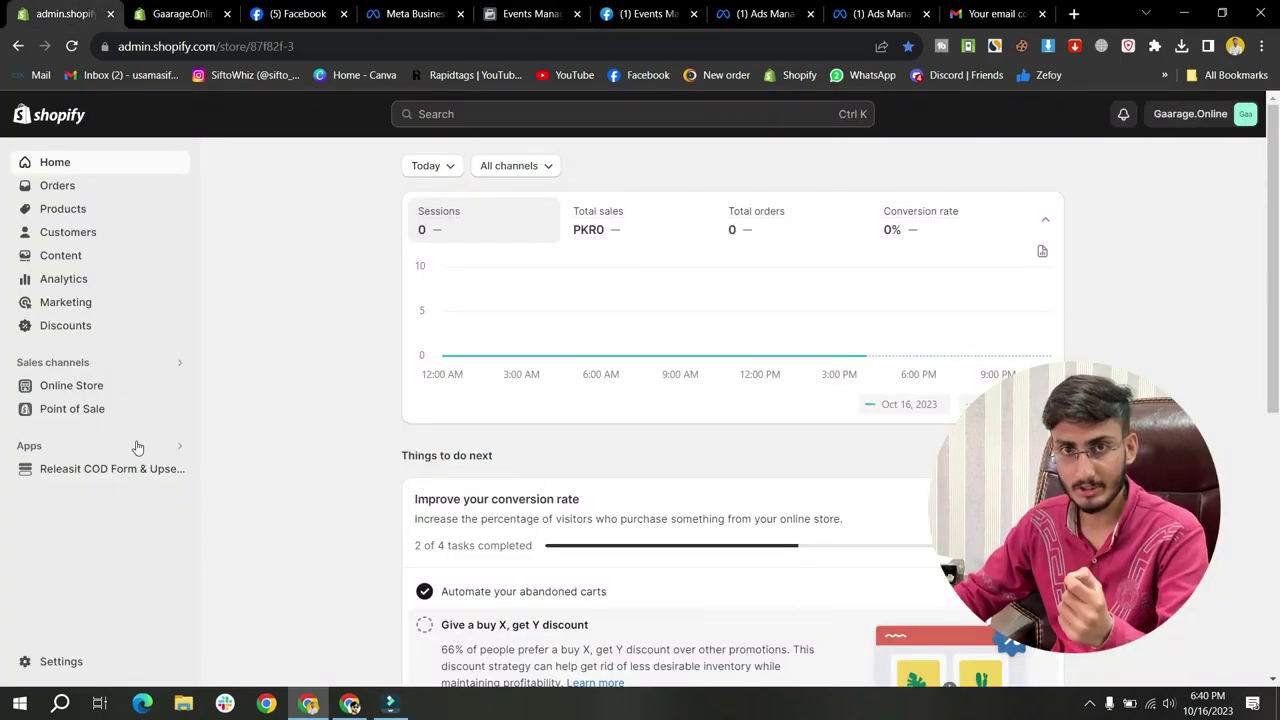
click(178, 384)
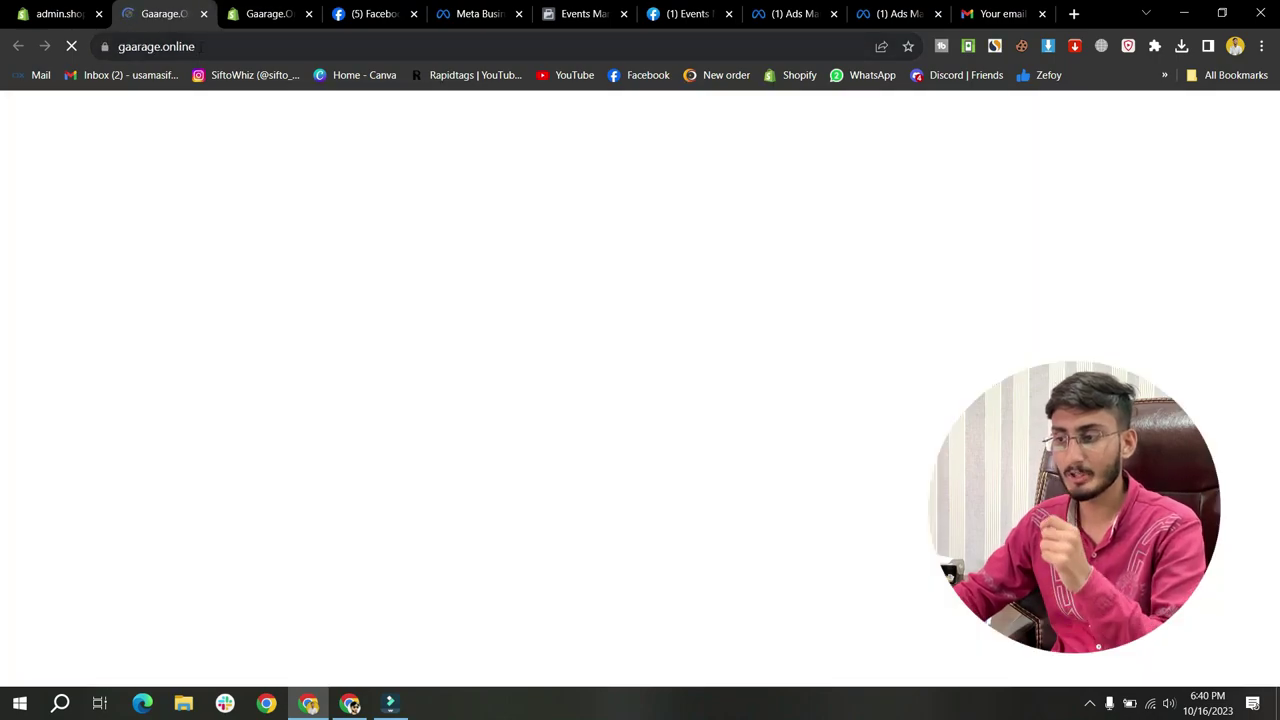
right_click(198, 46)
key(ctrl+c)
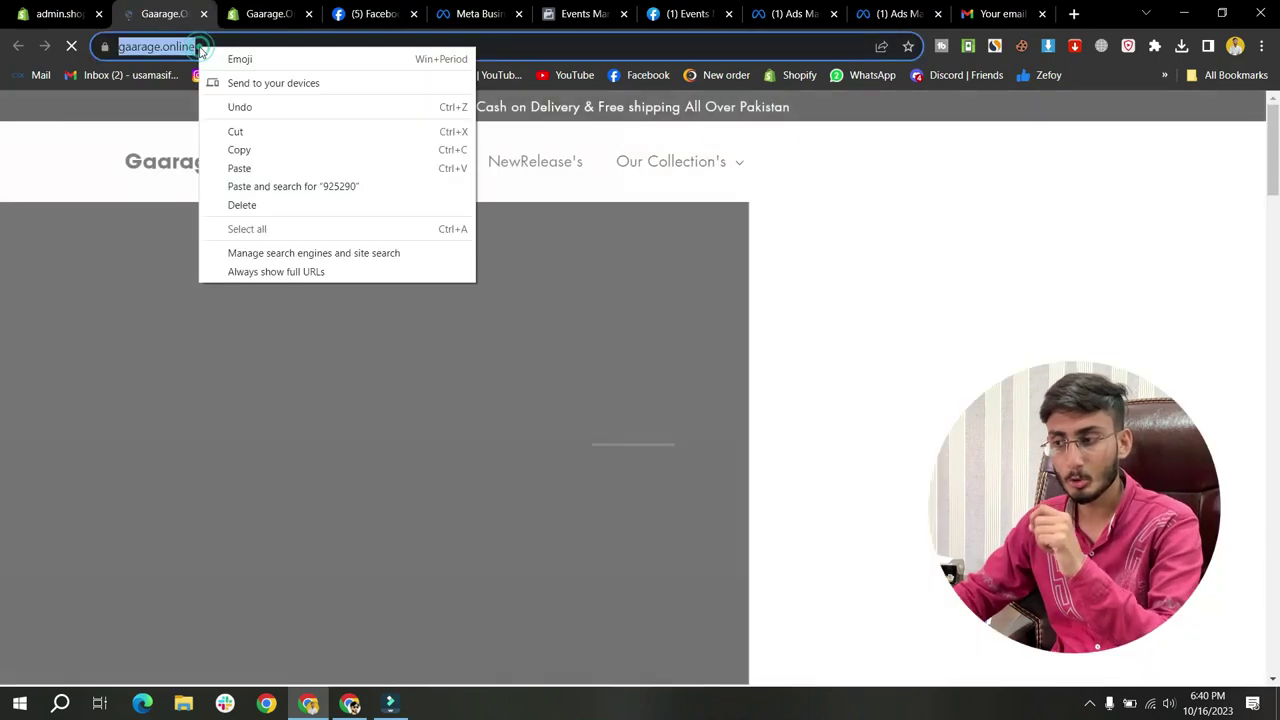
right_click(488, 322)
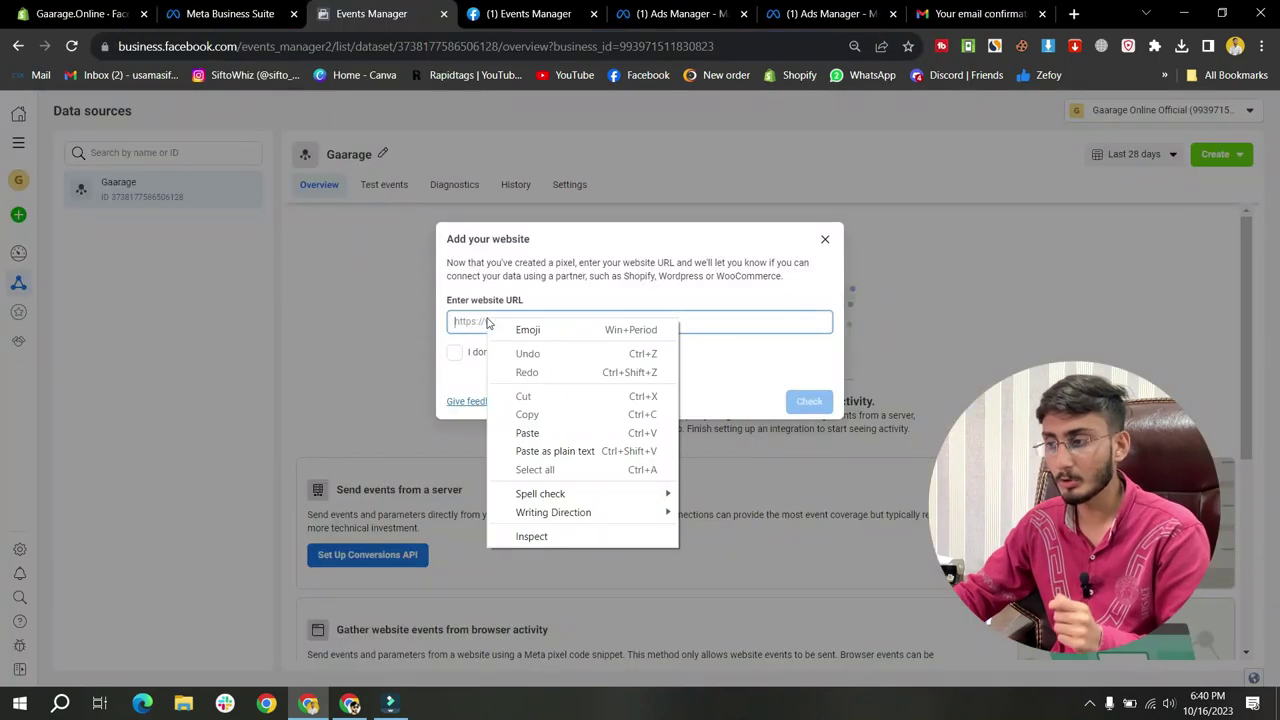
click(527, 432)
click(809, 401)
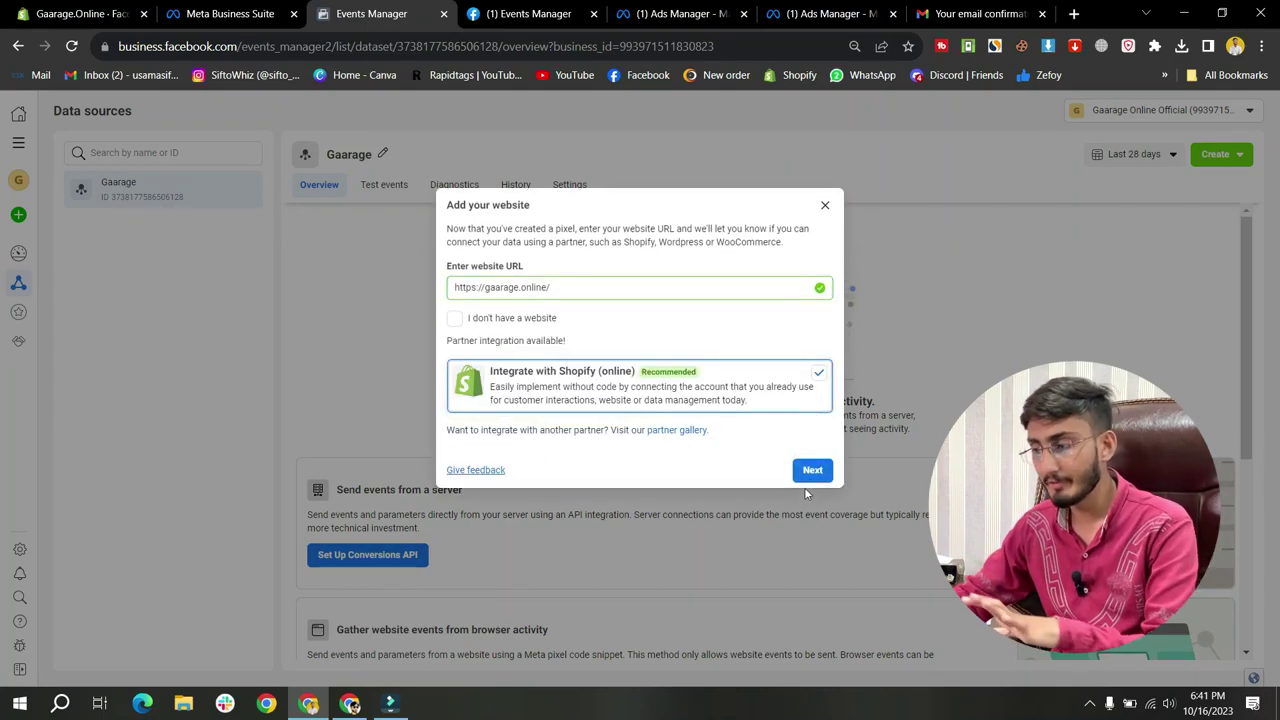
click(813, 472)
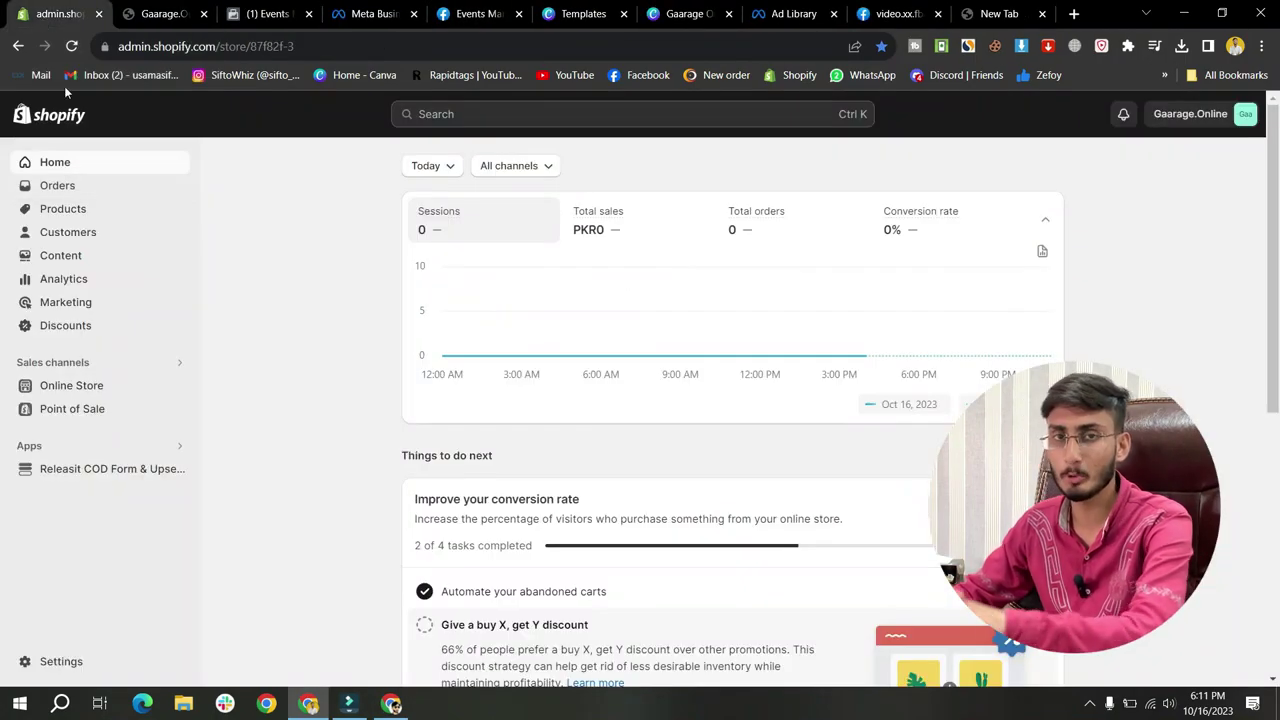
- In the Shopify admin, search the Shopify App Store for "facebook and instagram"
click(30, 446)
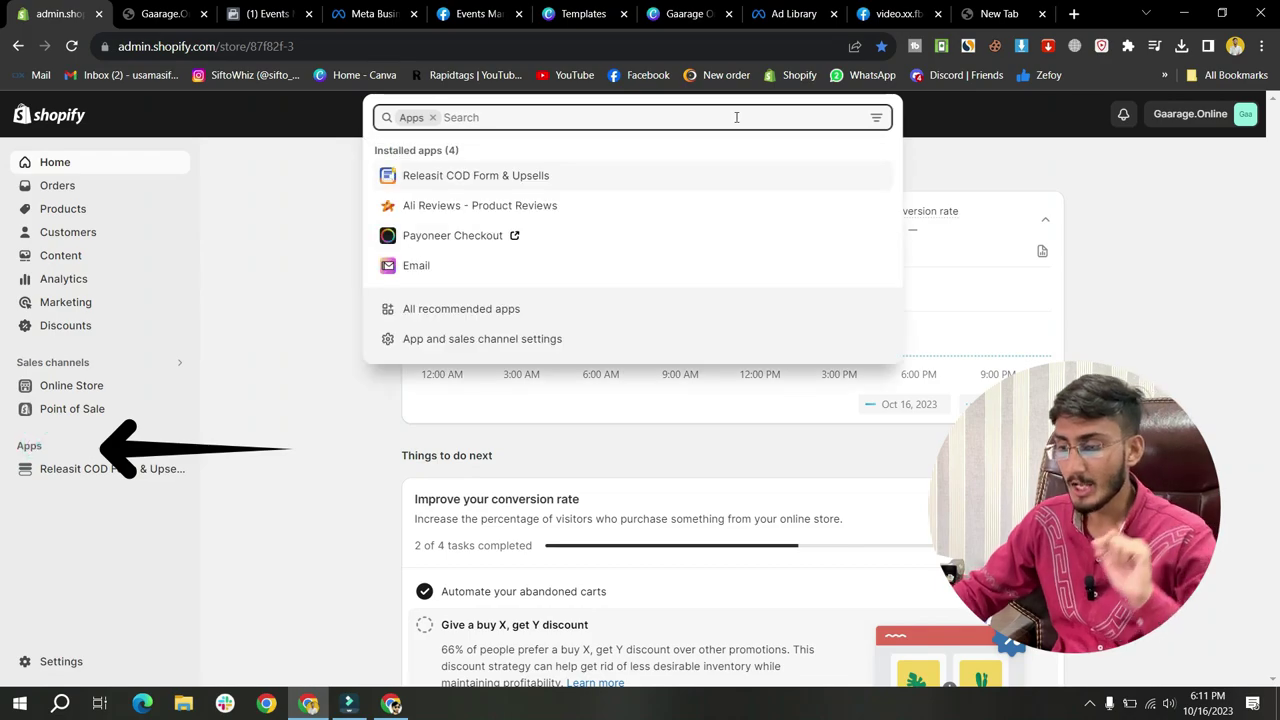
text(fac)
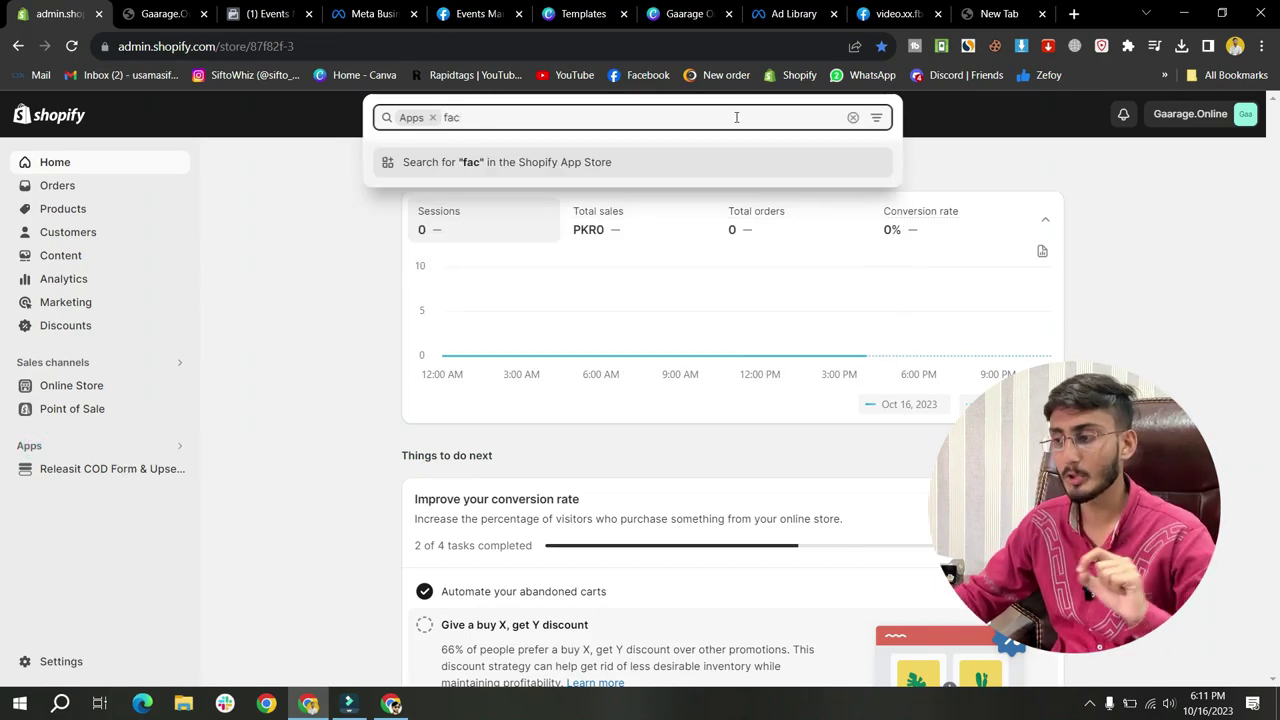
text(ebook and instagram)
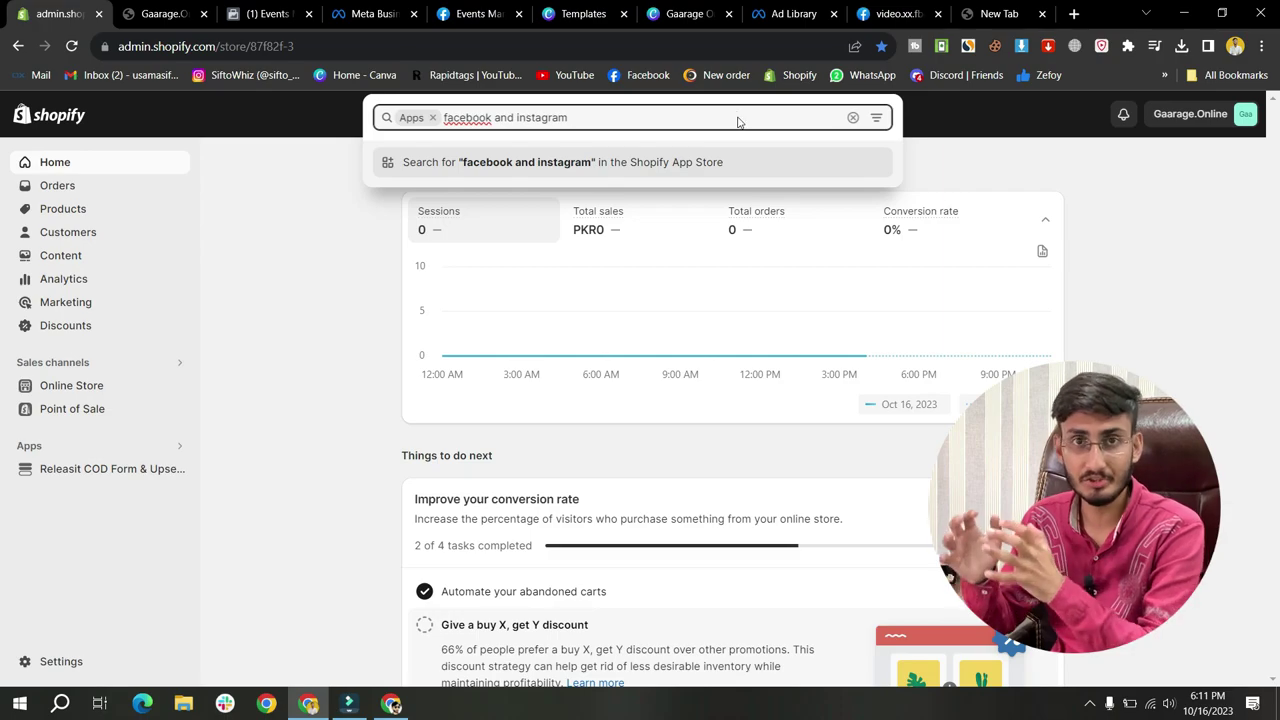
key(Return)
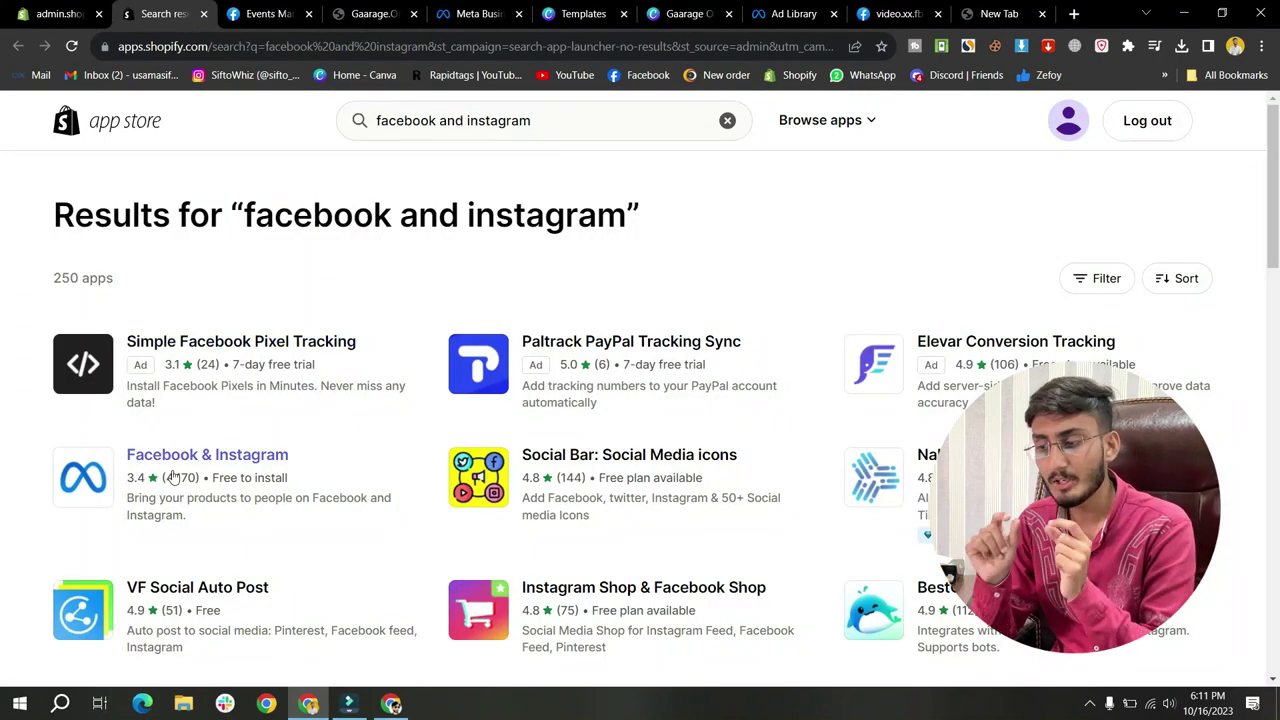
- Install Meta's Facebook & Instagram app and add it as a sales channel to the store
click(172, 478)
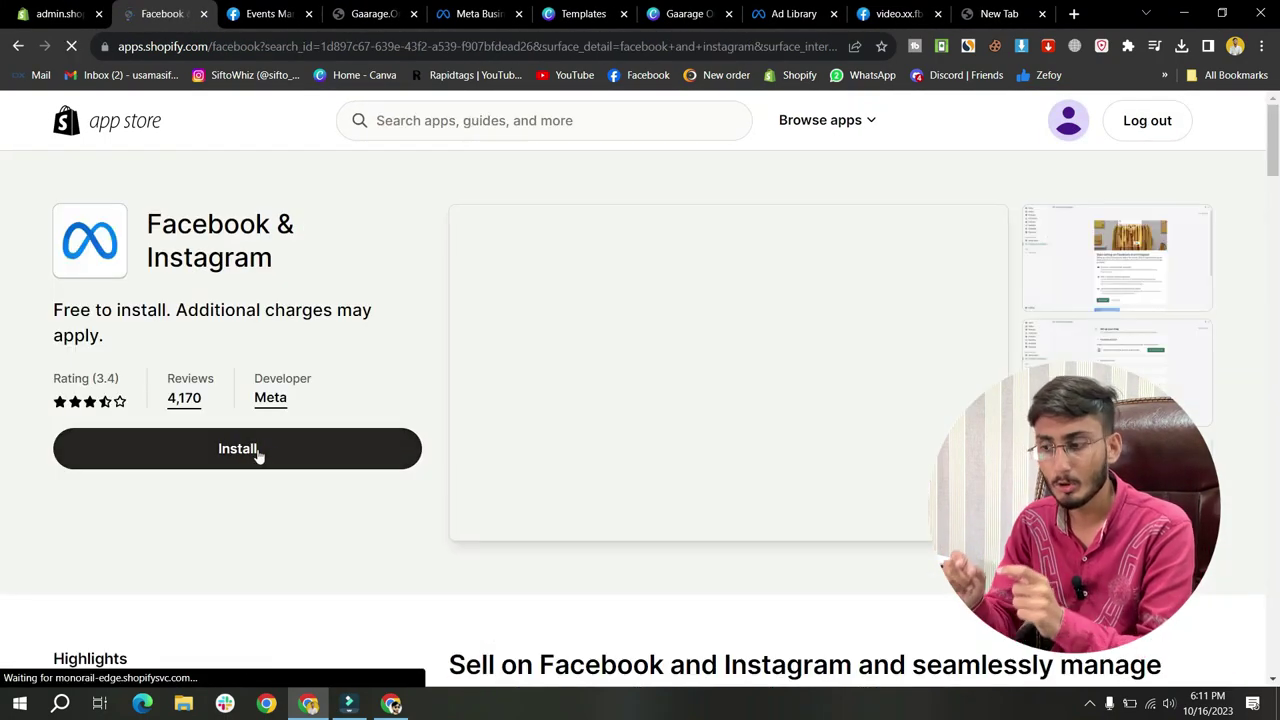
click(270, 450)
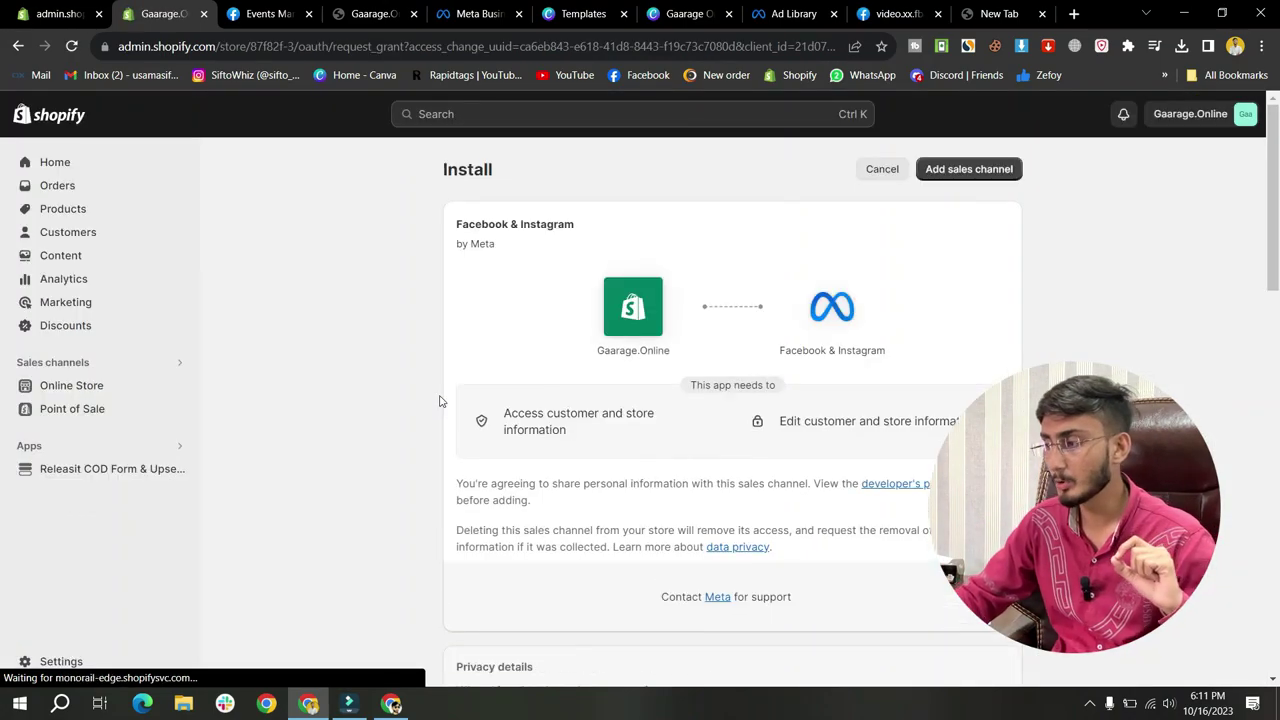
click(994, 170)
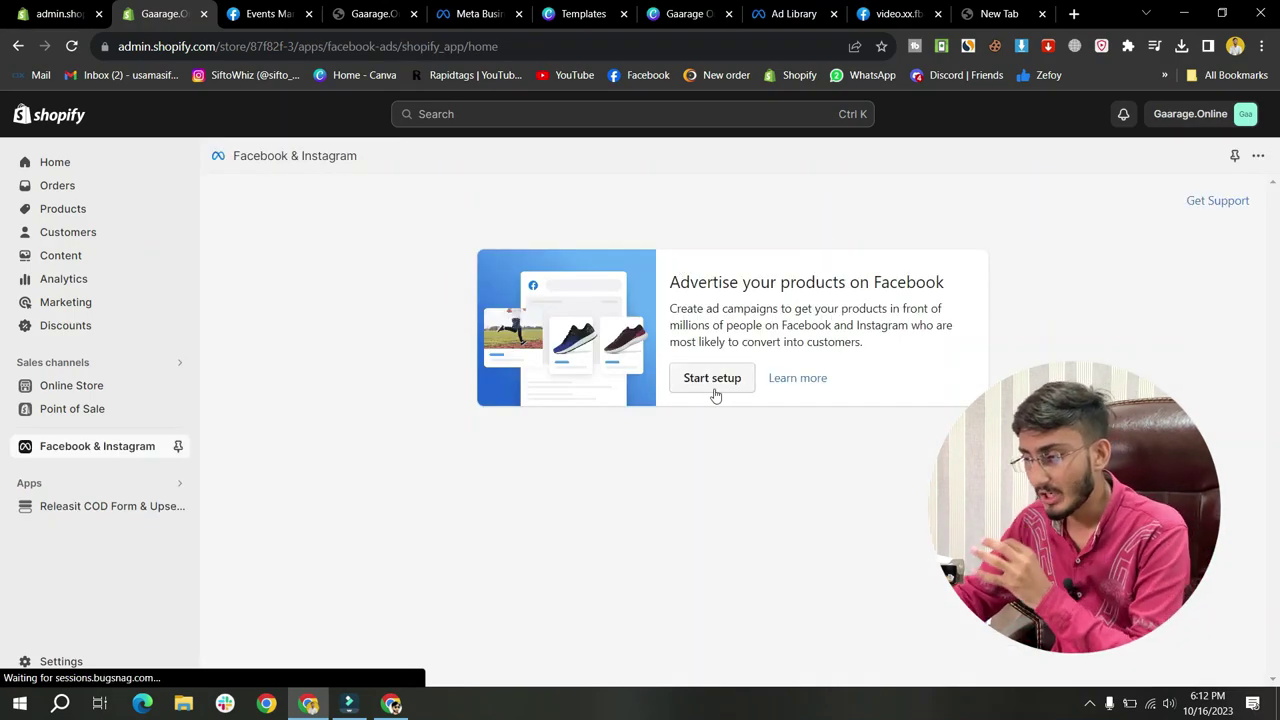
- Start the Facebook marketing setup and connect the personal Facebook account and the Gaarage Online Official business account
click(716, 389)
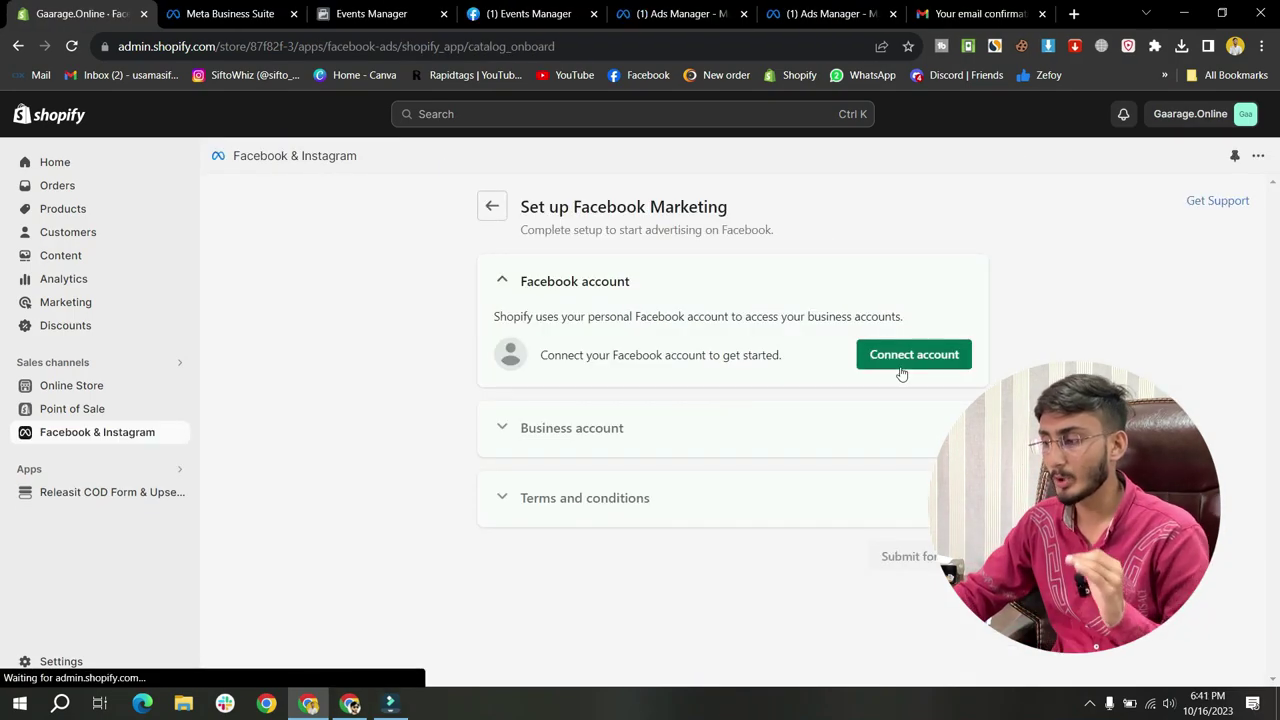
click(913, 356)
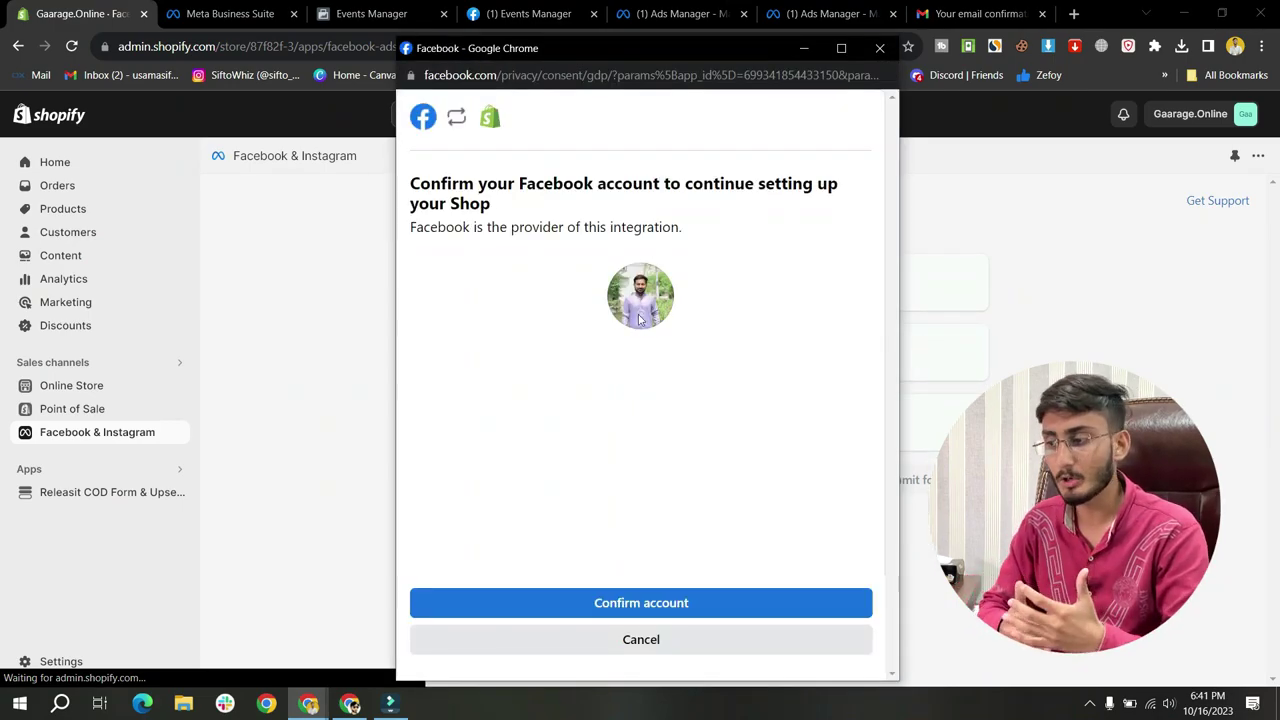
click(680, 603)
click(686, 598)
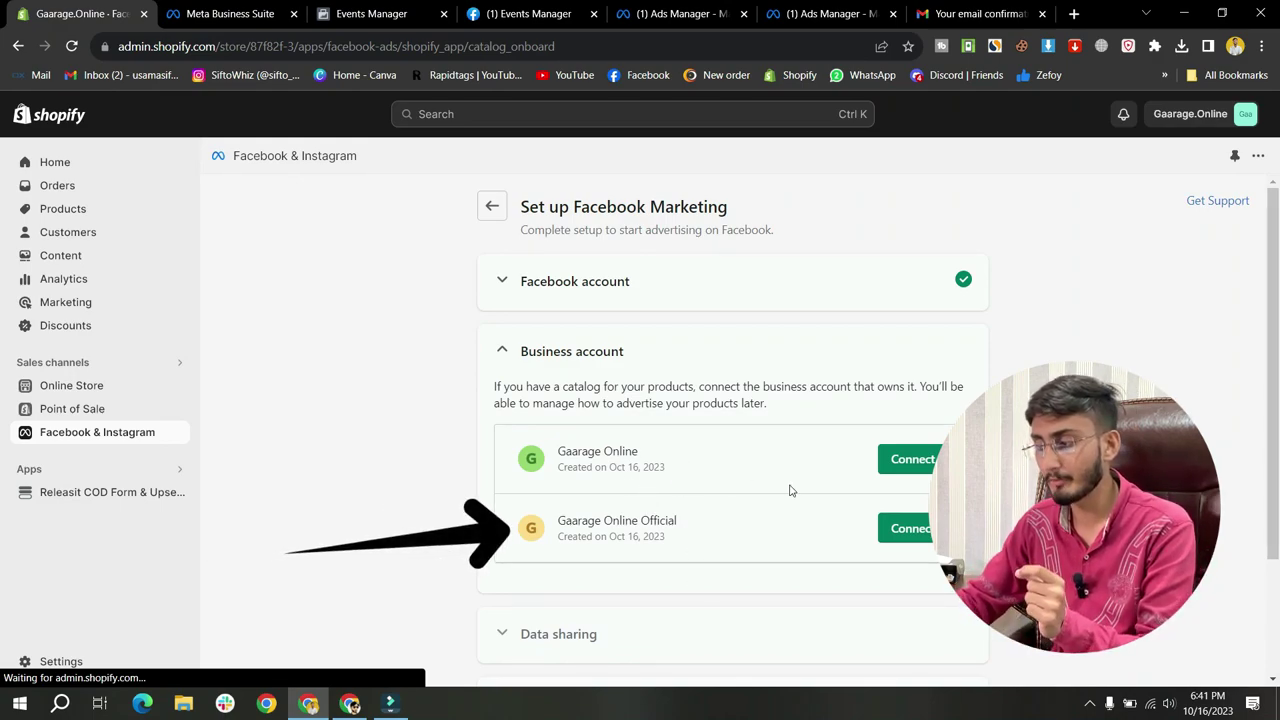
click(918, 541)
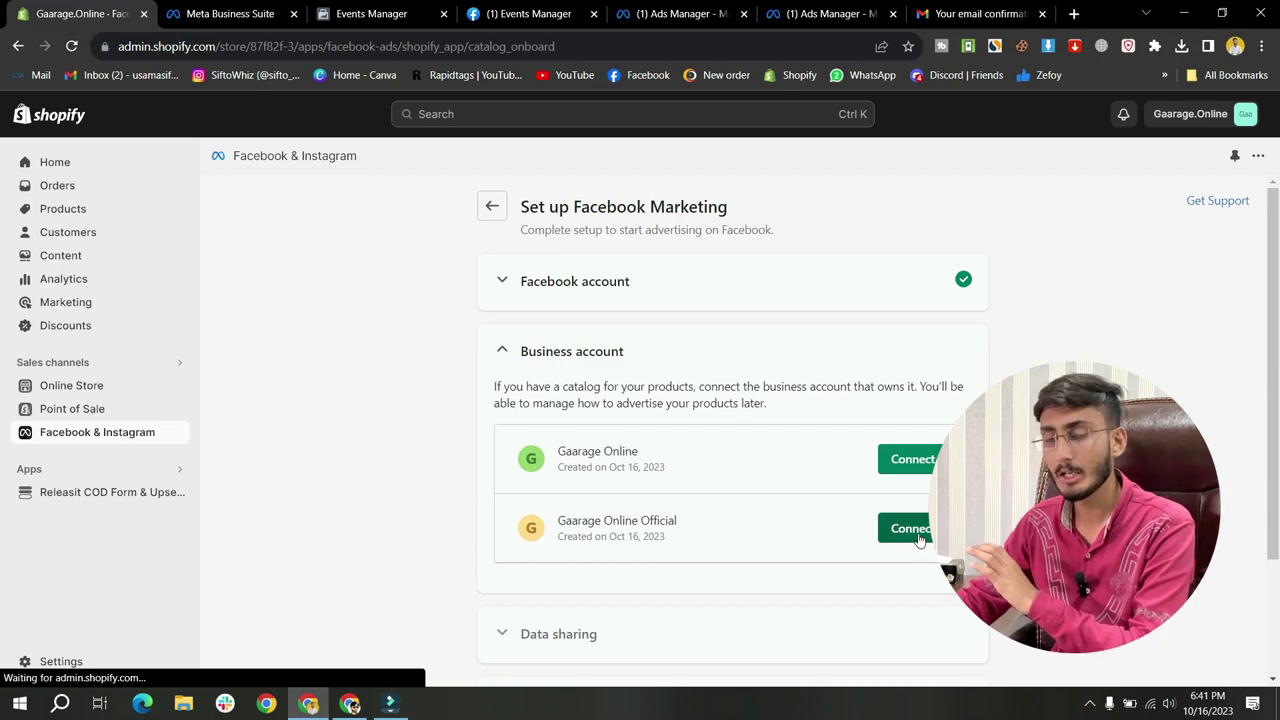
- Enable customer data sharing with the Maximum preference and connect the Gaarage pixel
click(922, 540)
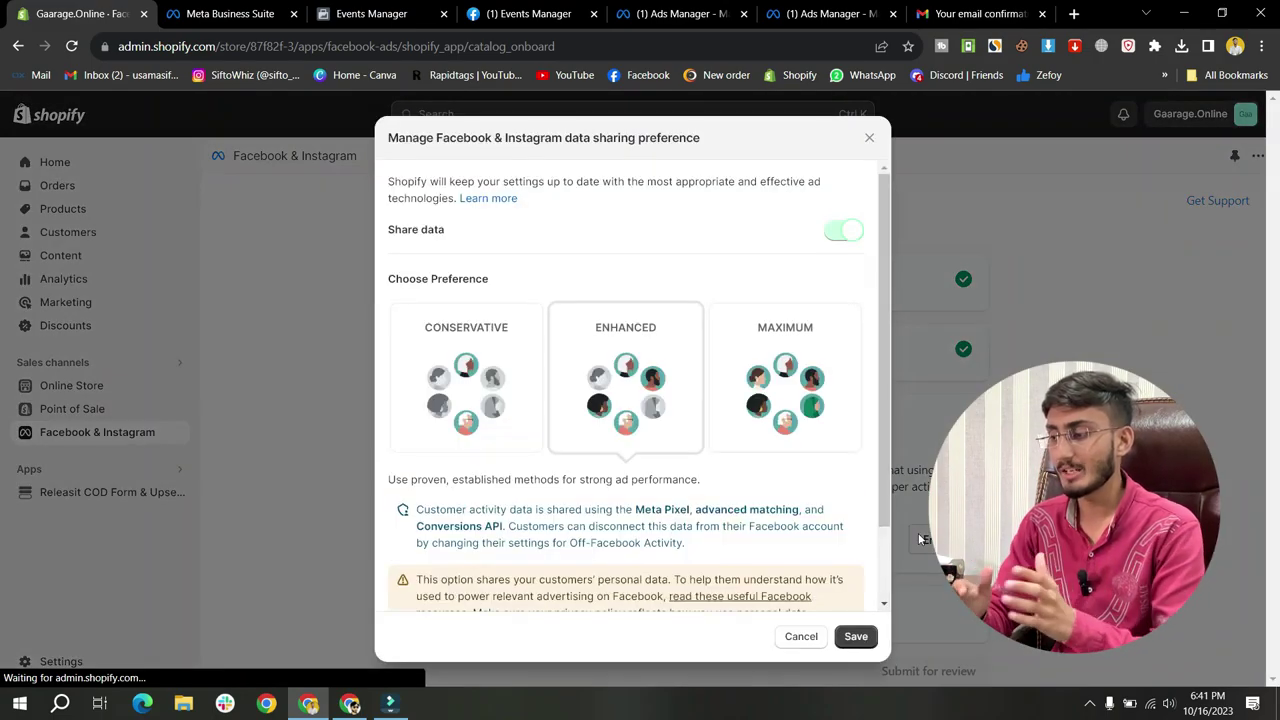
click(780, 400)
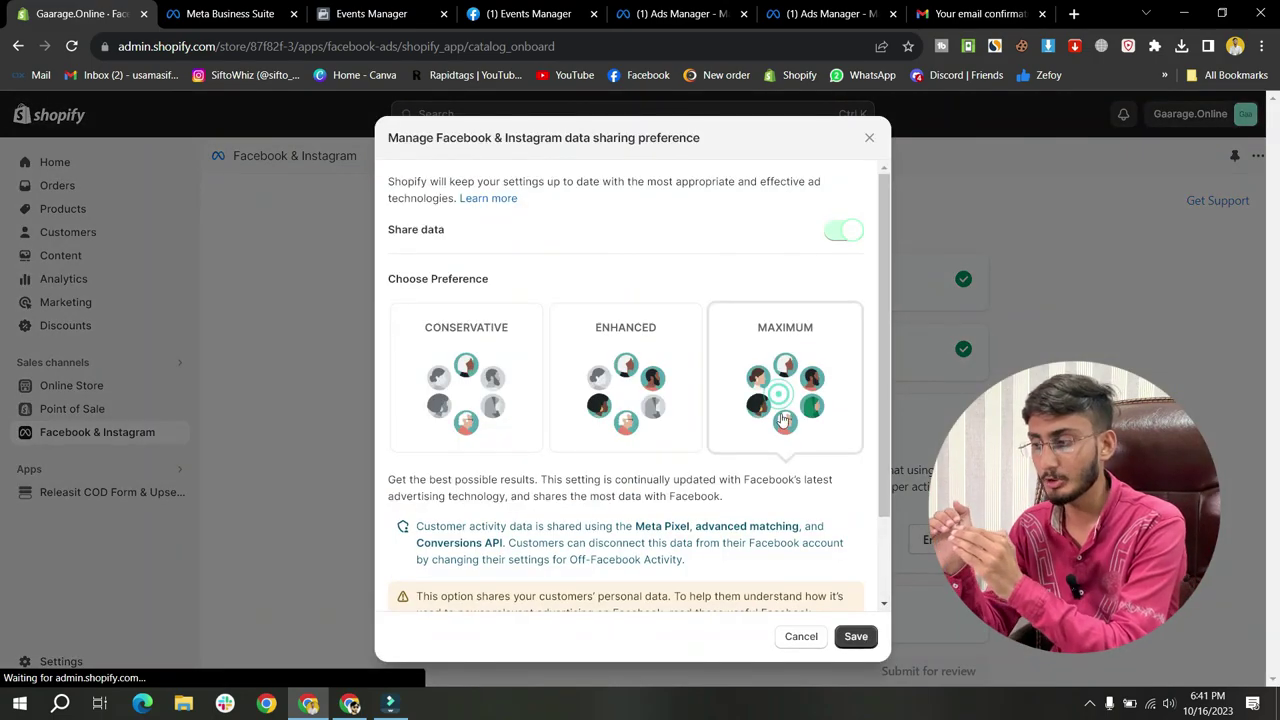
click(855, 636)
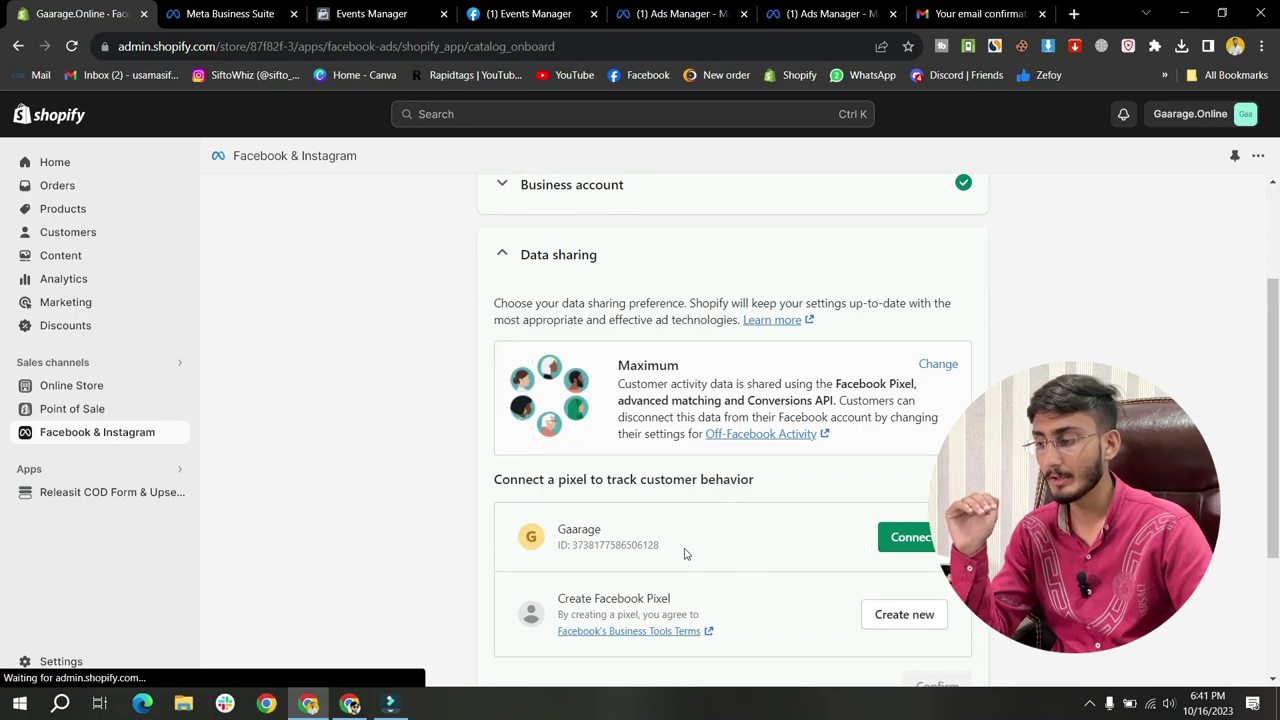
click(926, 541)
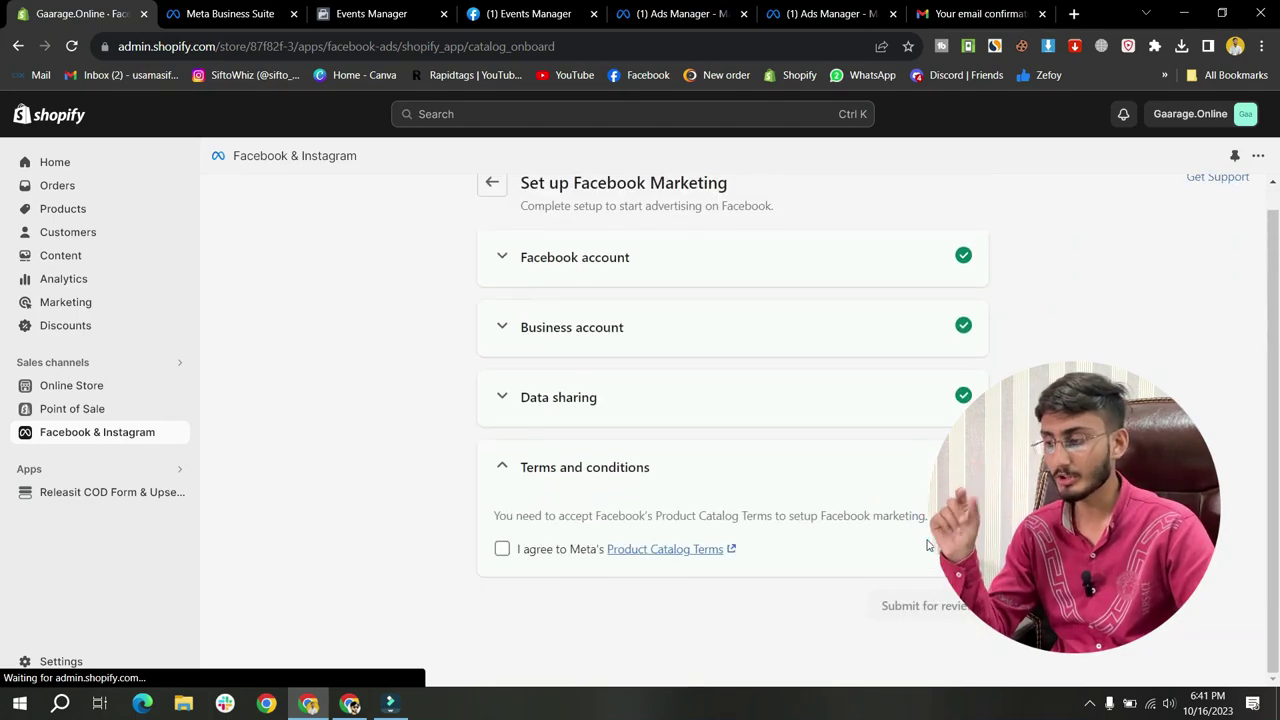
- Agree to Meta's Product Catalog Terms and submit the Facebook Marketing setup for review
click(575, 553)
click(931, 551)
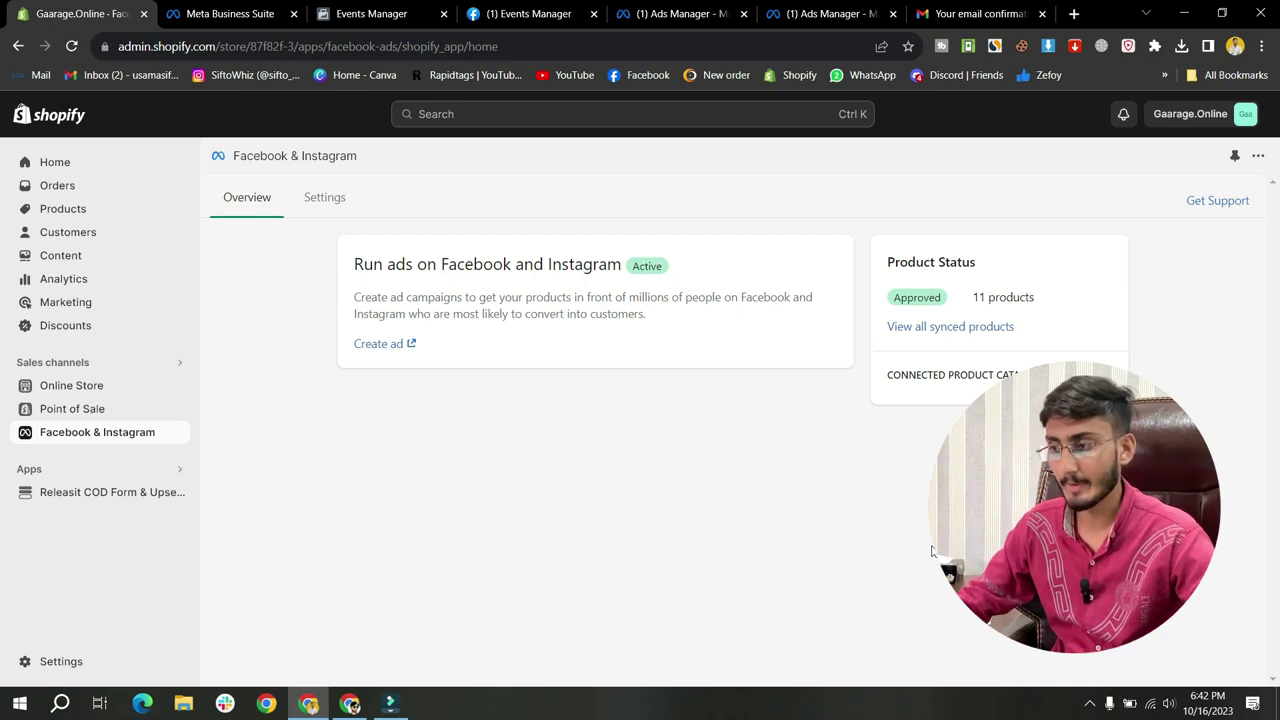
click(390, 14)
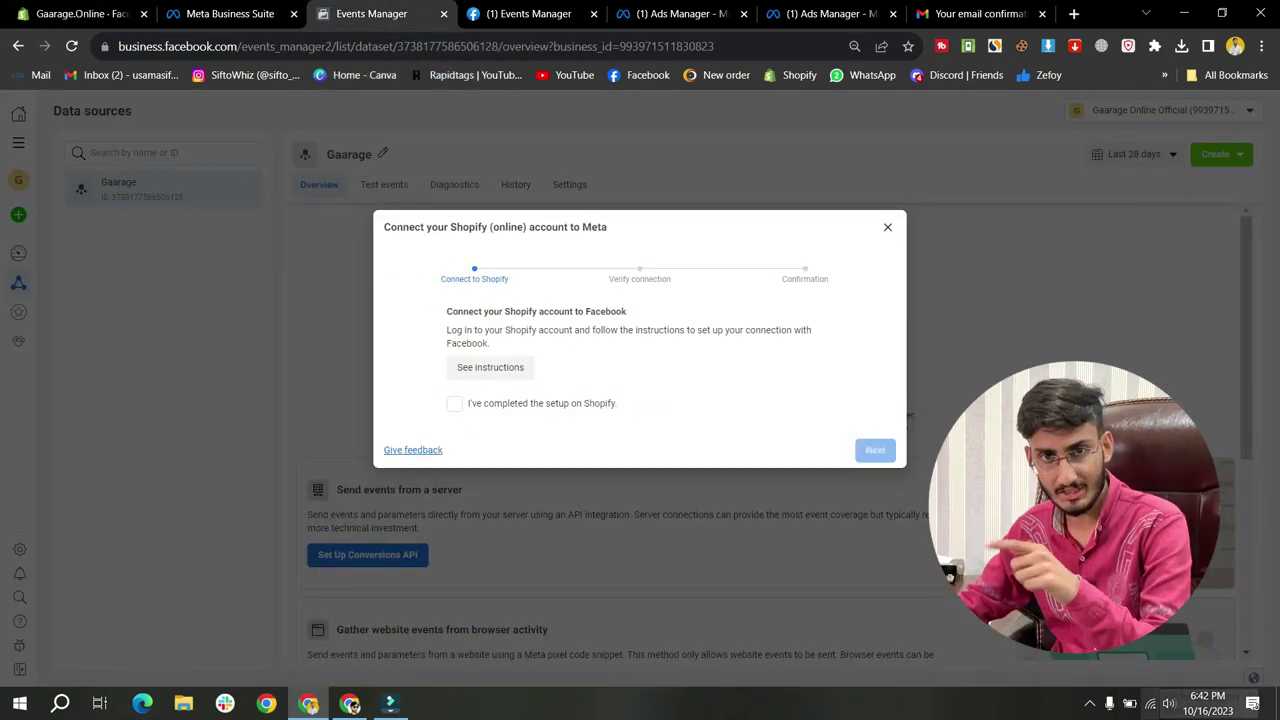
click(551, 404)
click(874, 450)
click(677, 417)
right_click(678, 418)
click(717, 530)
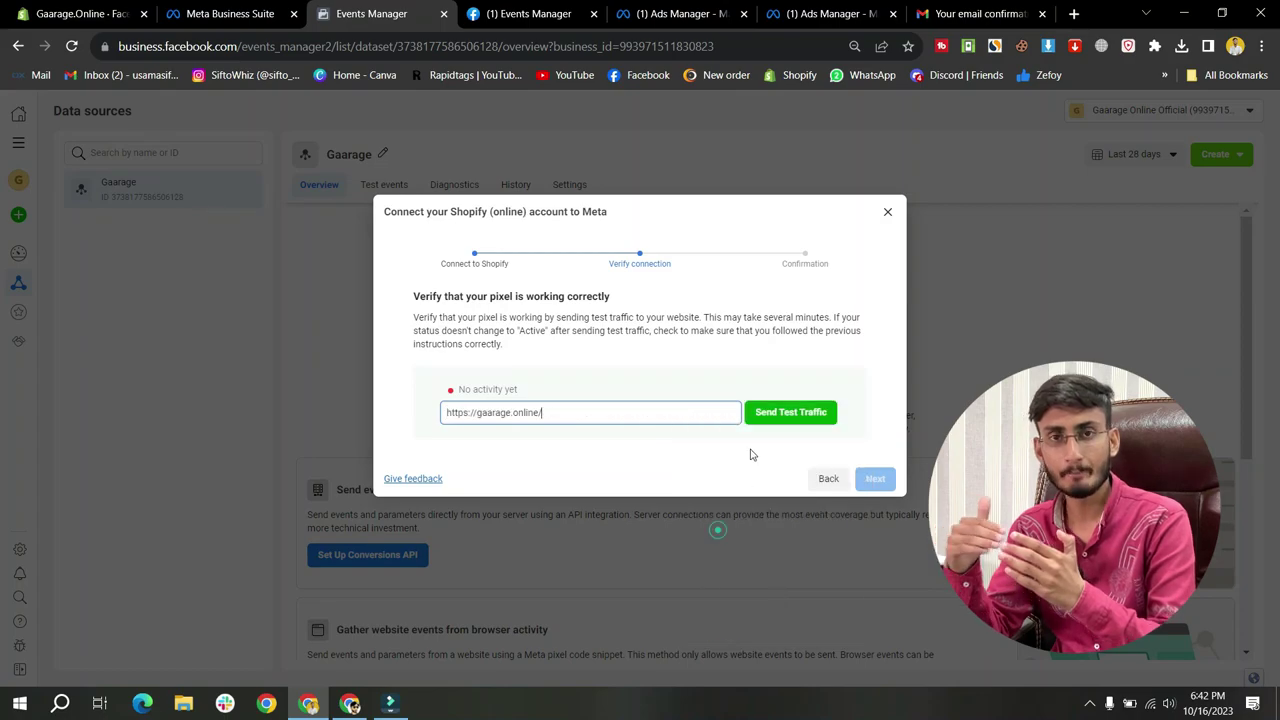
click(790, 412)
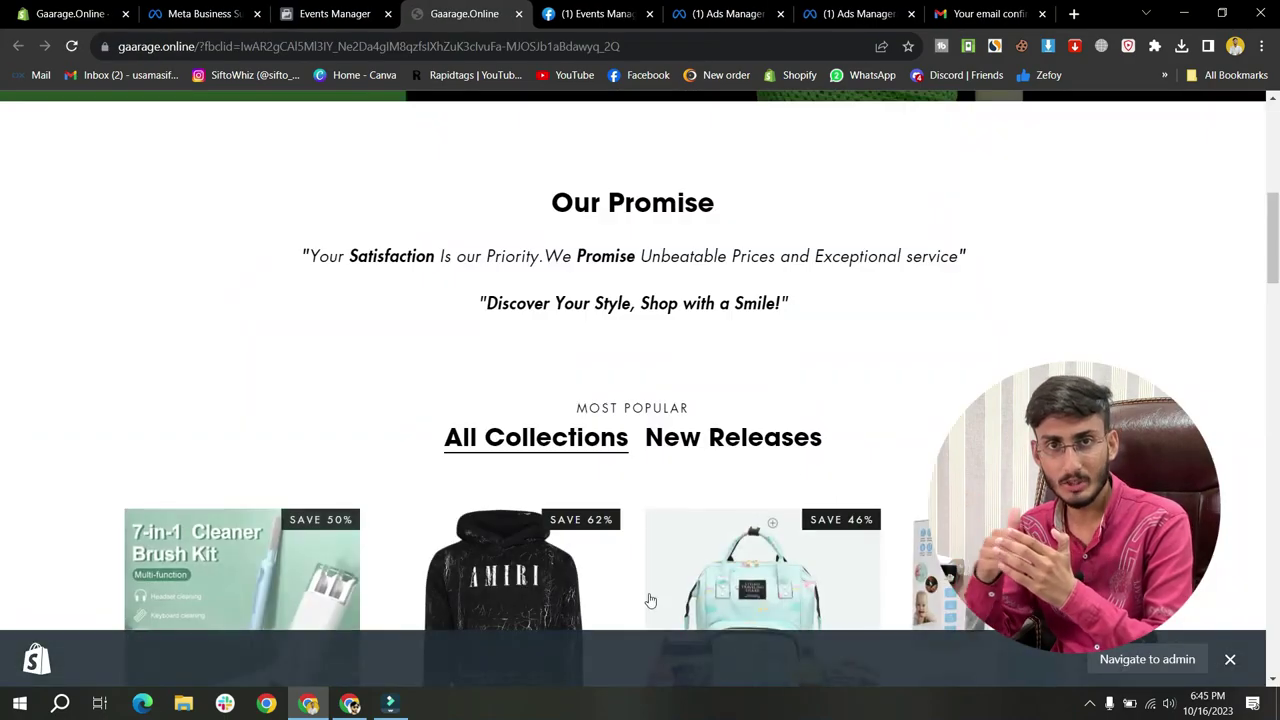
- On the storefront, open the Diaper Mummy Bag product, look through its Cash on Delivery order form and close it
click(650, 600)
scroll(674, 551, down, 2)
click(872, 508)
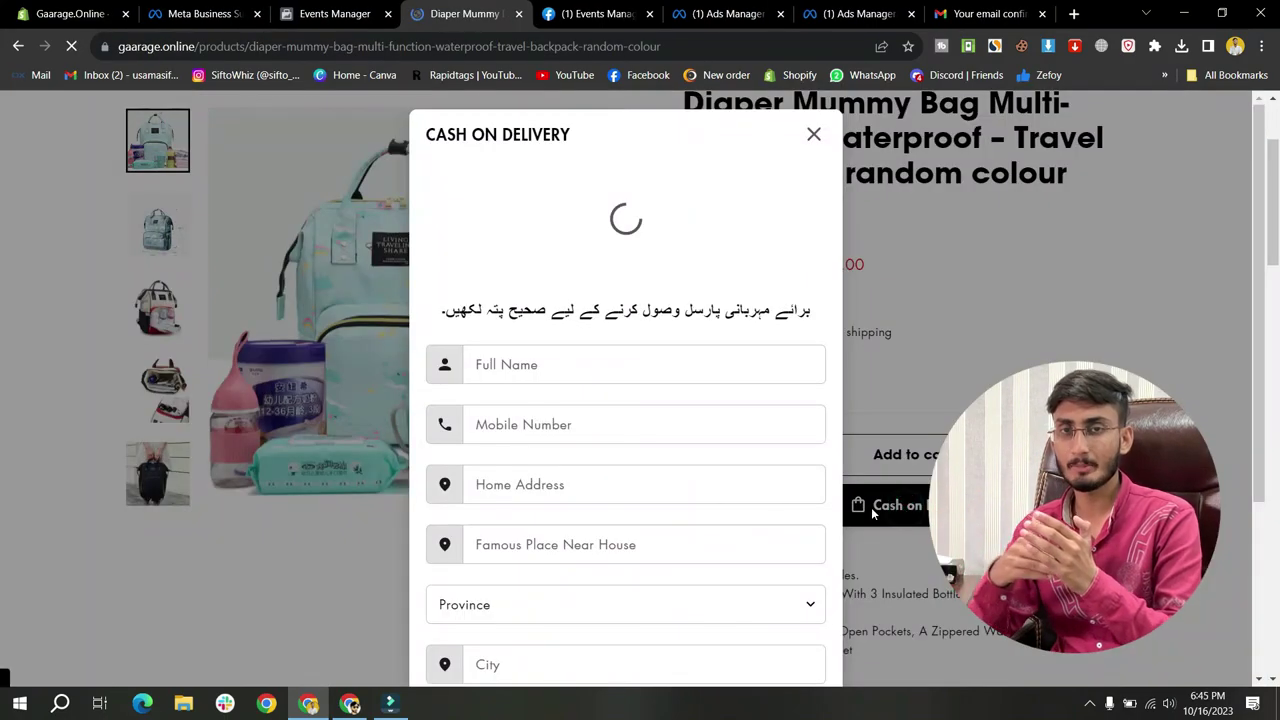
scroll(580, 480, down, 3)
triple_click(643, 326)
scroll(643, 326, up, 3)
scroll(643, 326, down, 3)
scroll(643, 326, up, 3)
click(814, 129)
- Return to Events Manager, reload the Gaarage pixel page and dismiss the notice about setup improvements for web campaigns
click(285, 12)
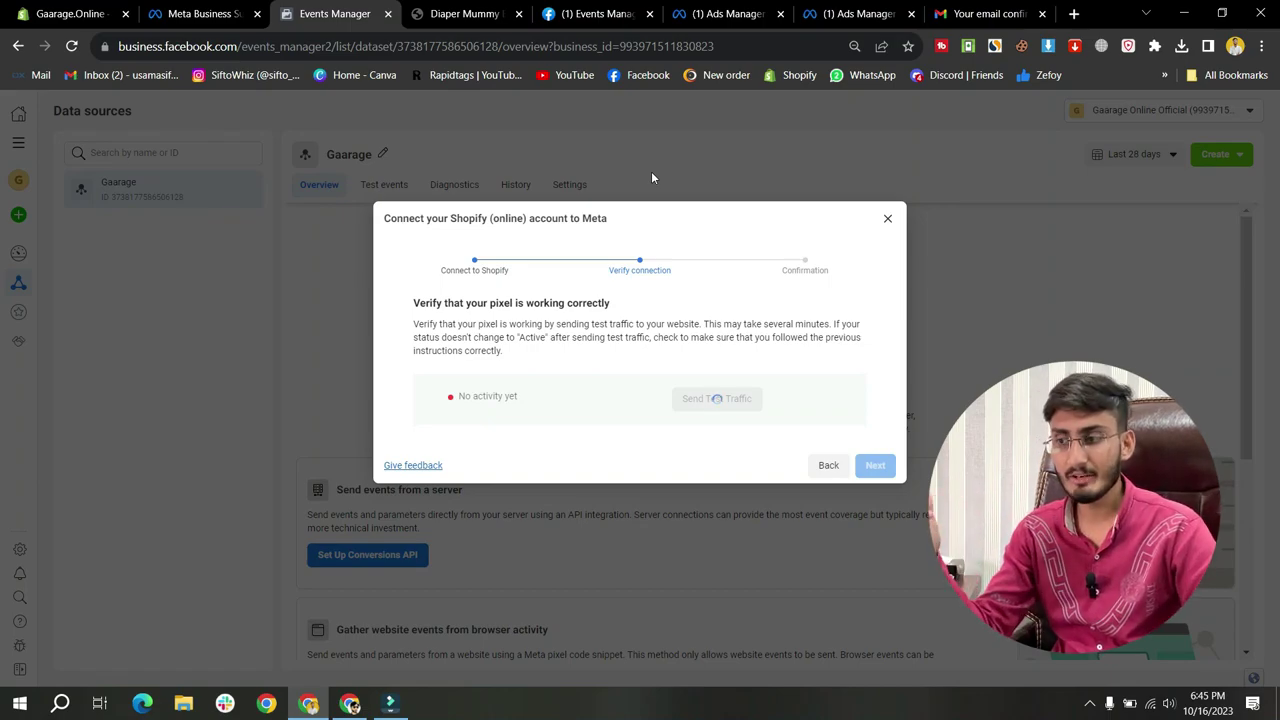
click(72, 46)
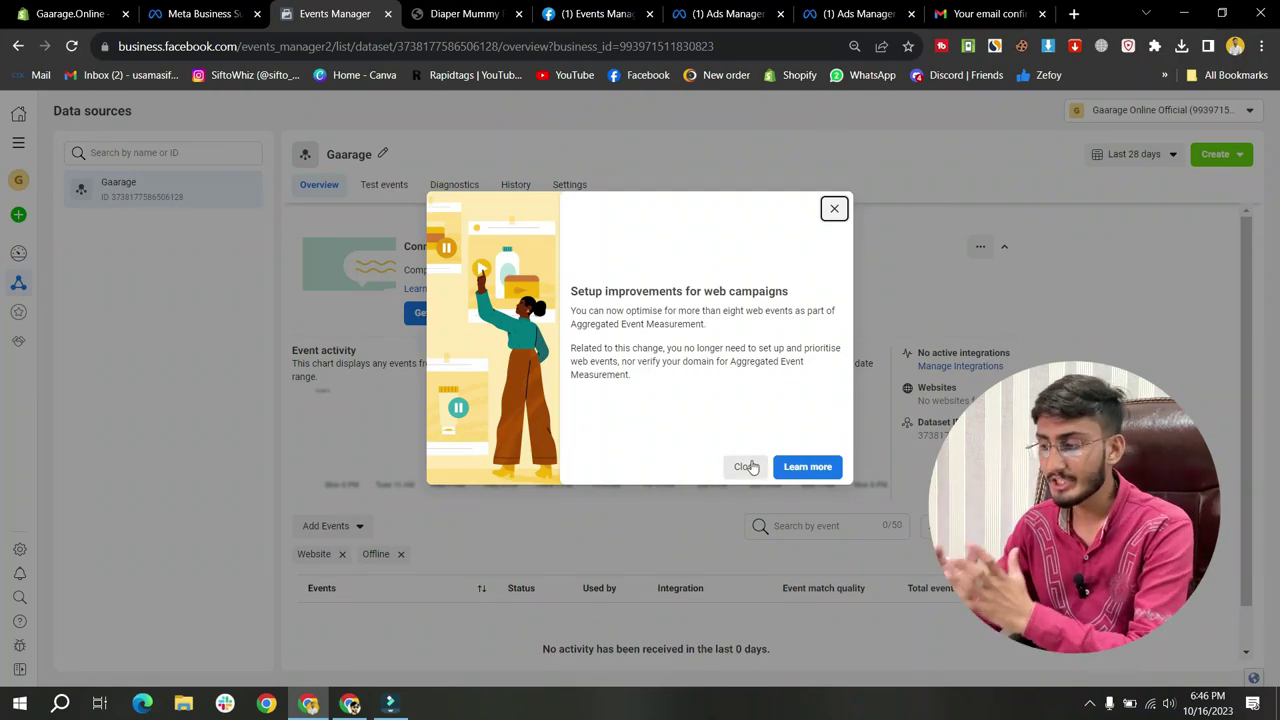
click(746, 467)
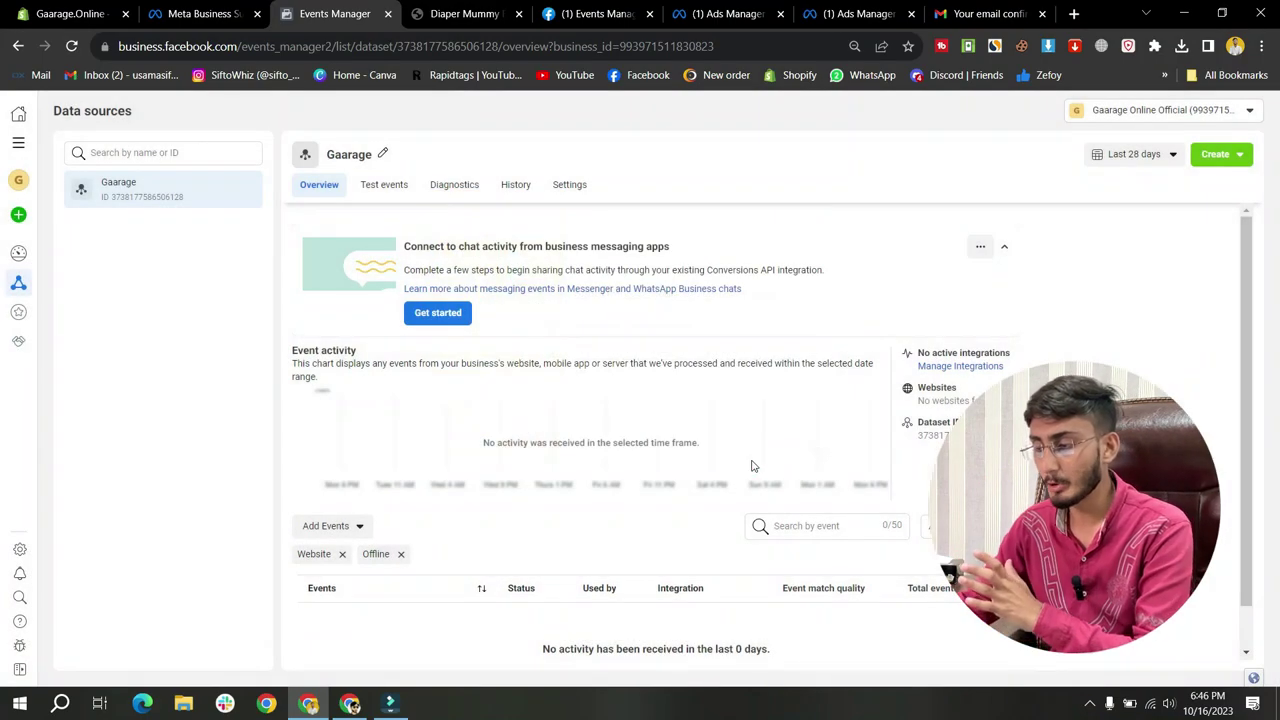
- Go to the Gaarage pixel's test events and open the gaarage.online website for testing its events
scroll(520, 466, down, 1)
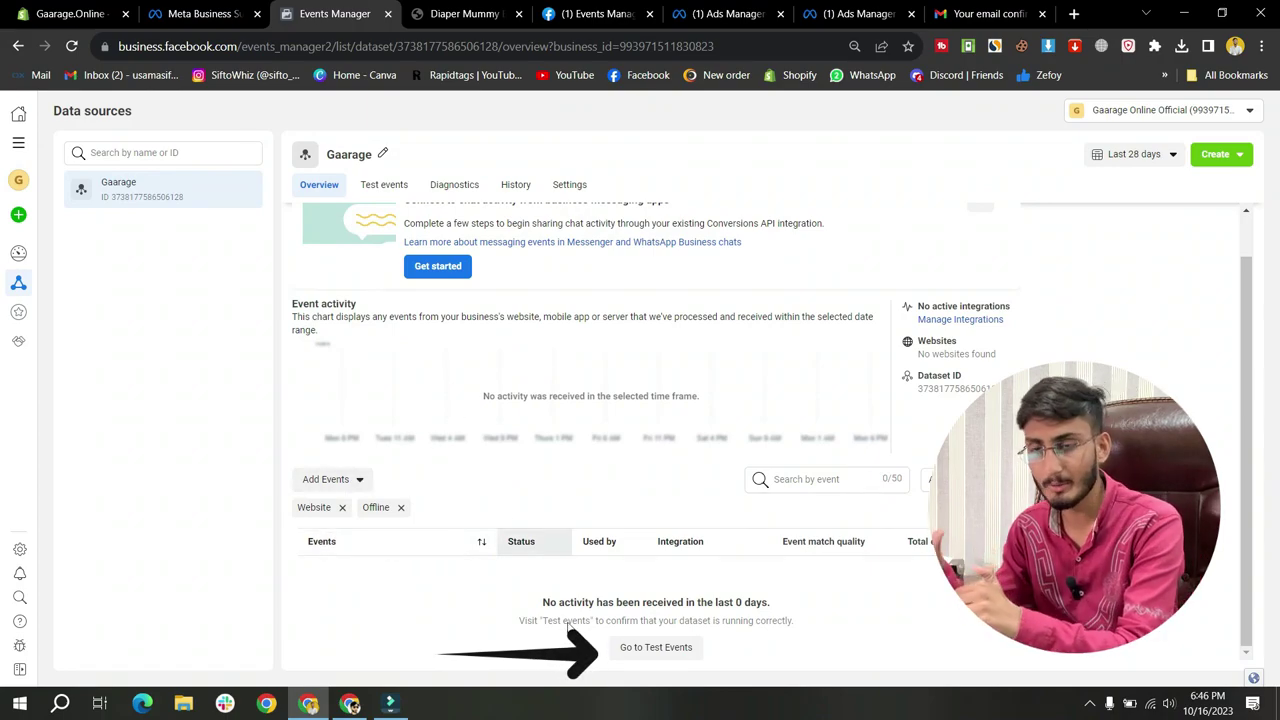
click(636, 648)
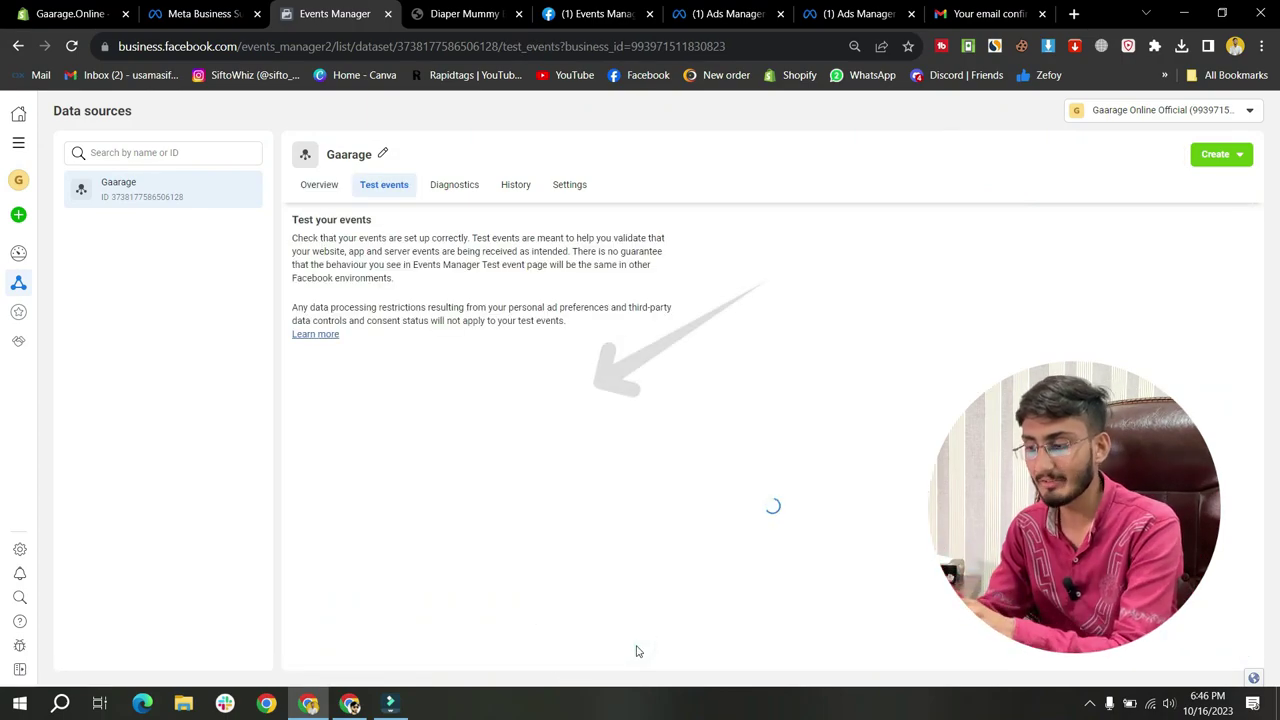
click(525, 437)
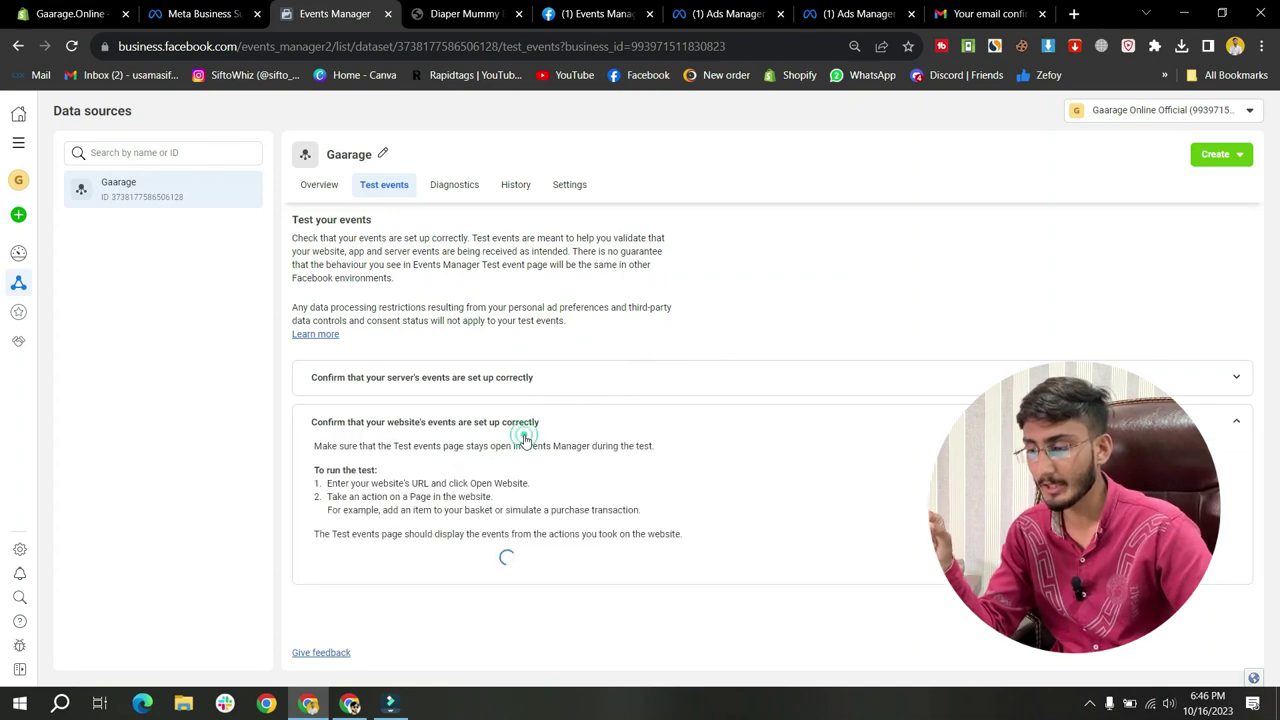
right_click(557, 562)
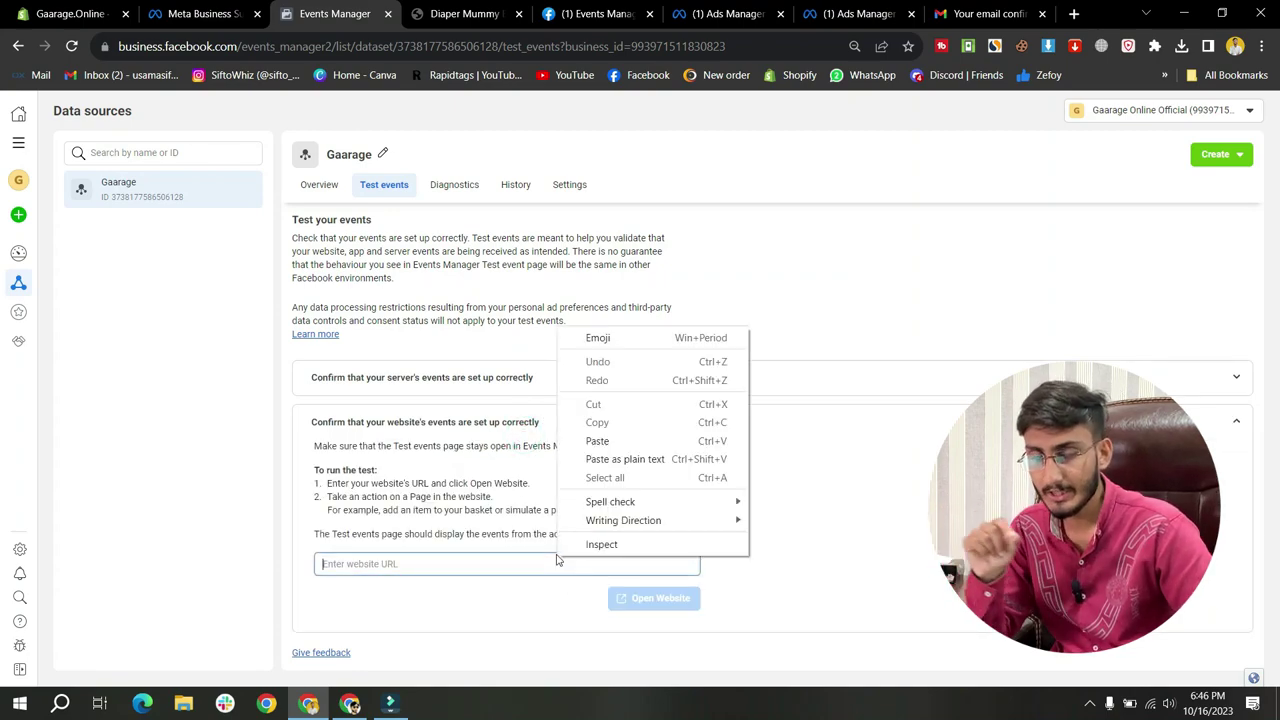
click(597, 441)
click(645, 600)
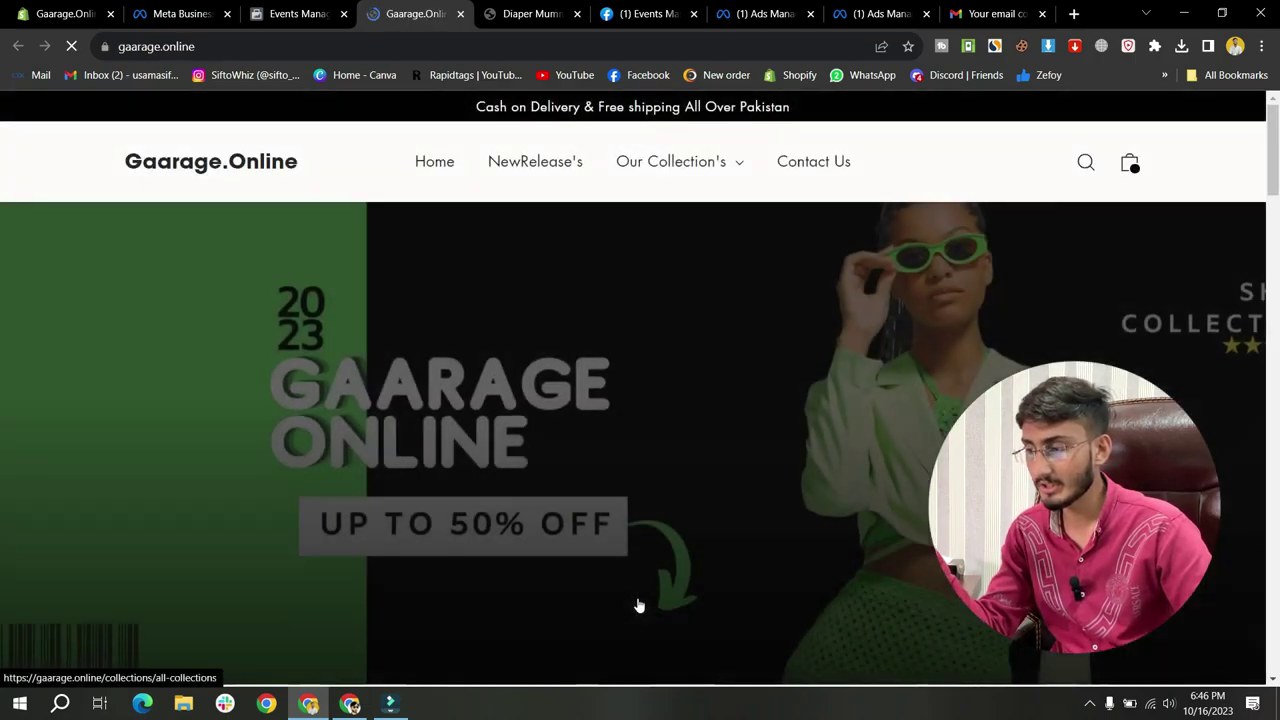
- Browse the store to the 100Pcs wall tile sticker product and its cart, and review the received test events in Events Manager
scroll(597, 508, down, 4)
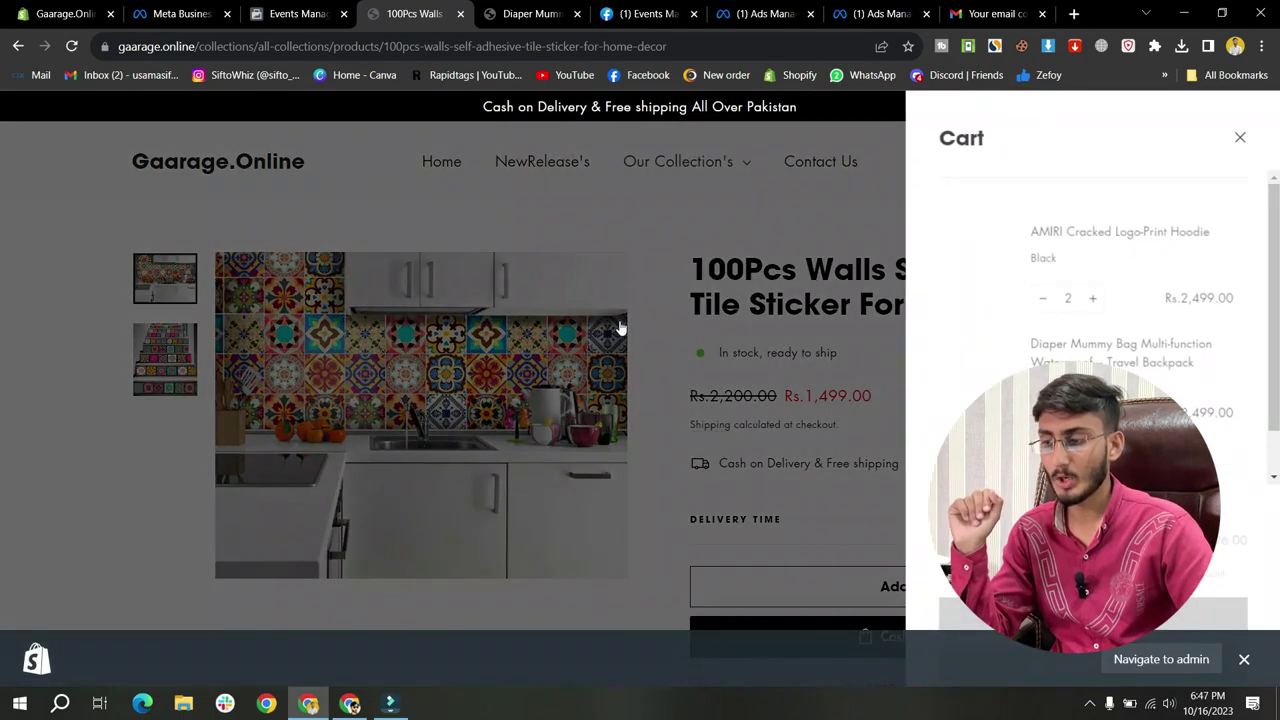
click(293, 14)
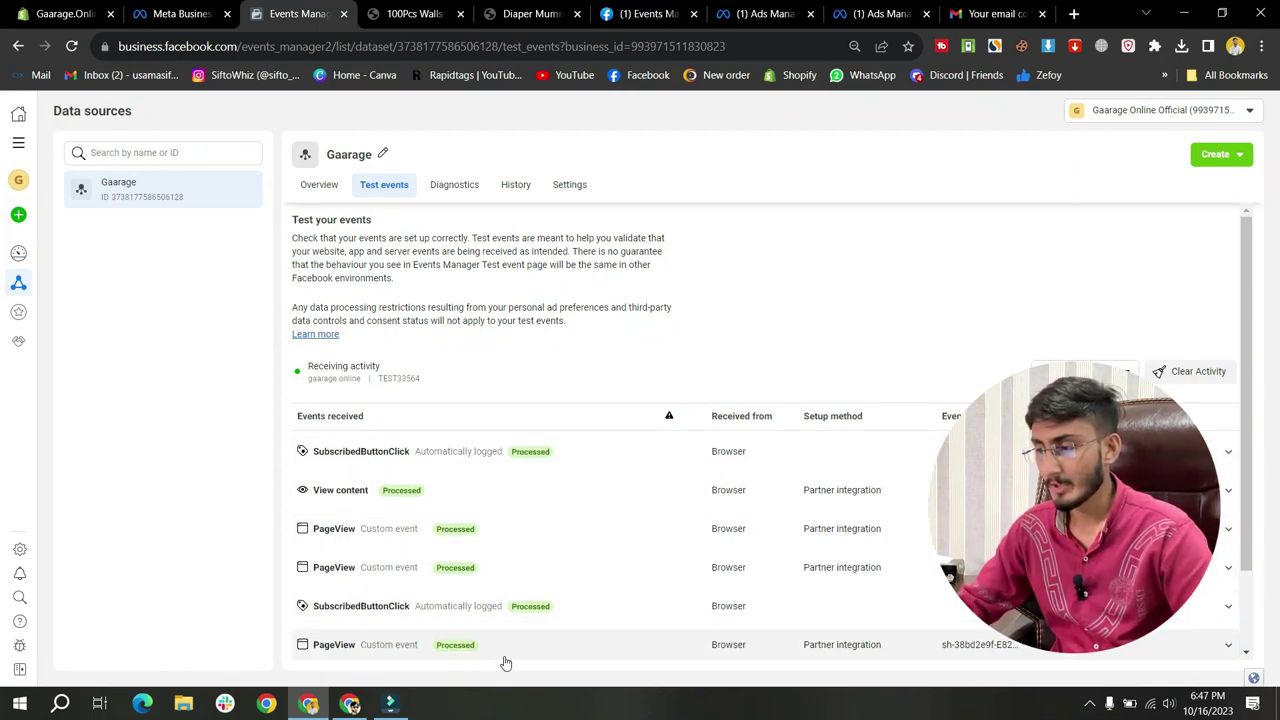
scroll(557, 626, down, 1)
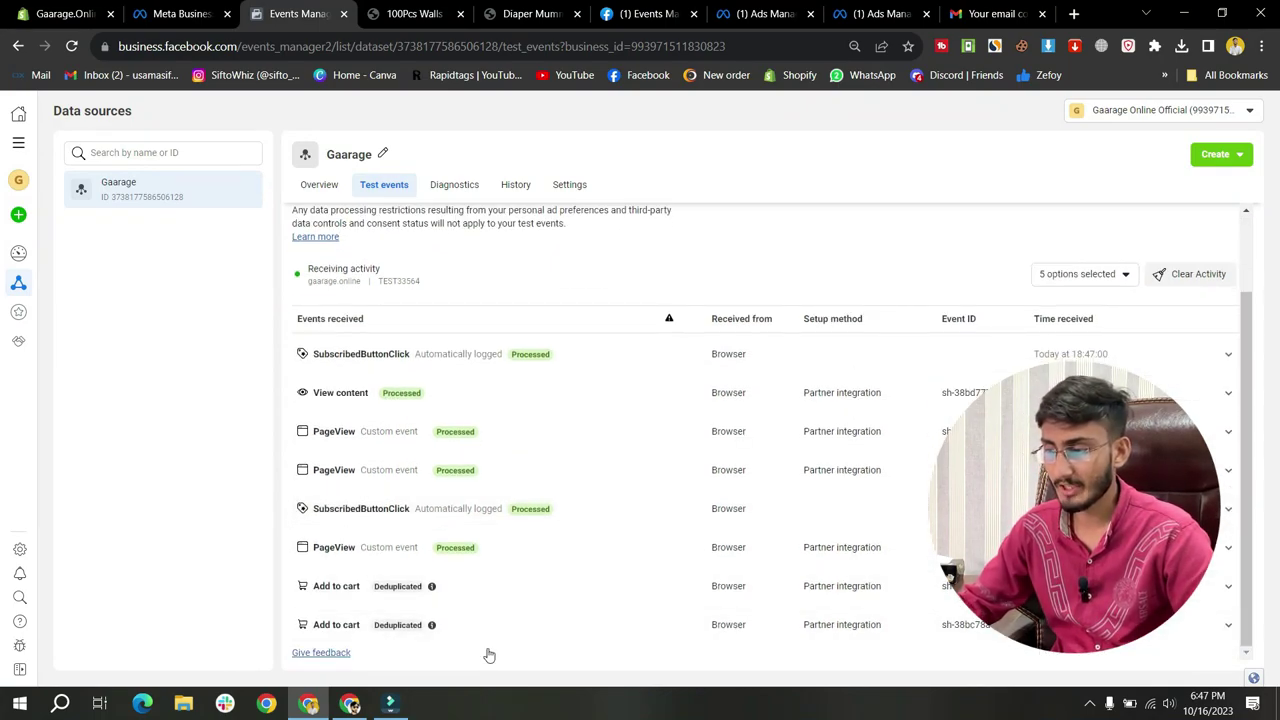
scroll(565, 465, down, 1)
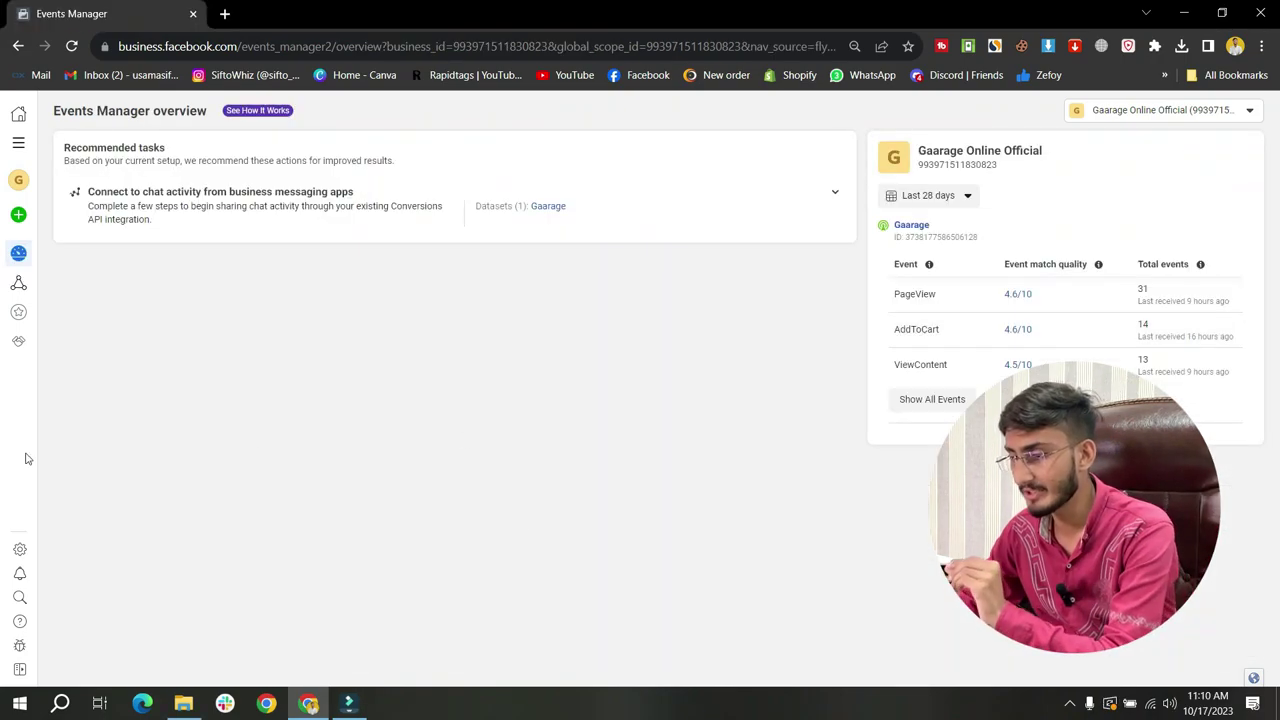
- Examine the Gaarage pixel's event match quality and total events in the Events Manager overview
mouse_move(36, 259)
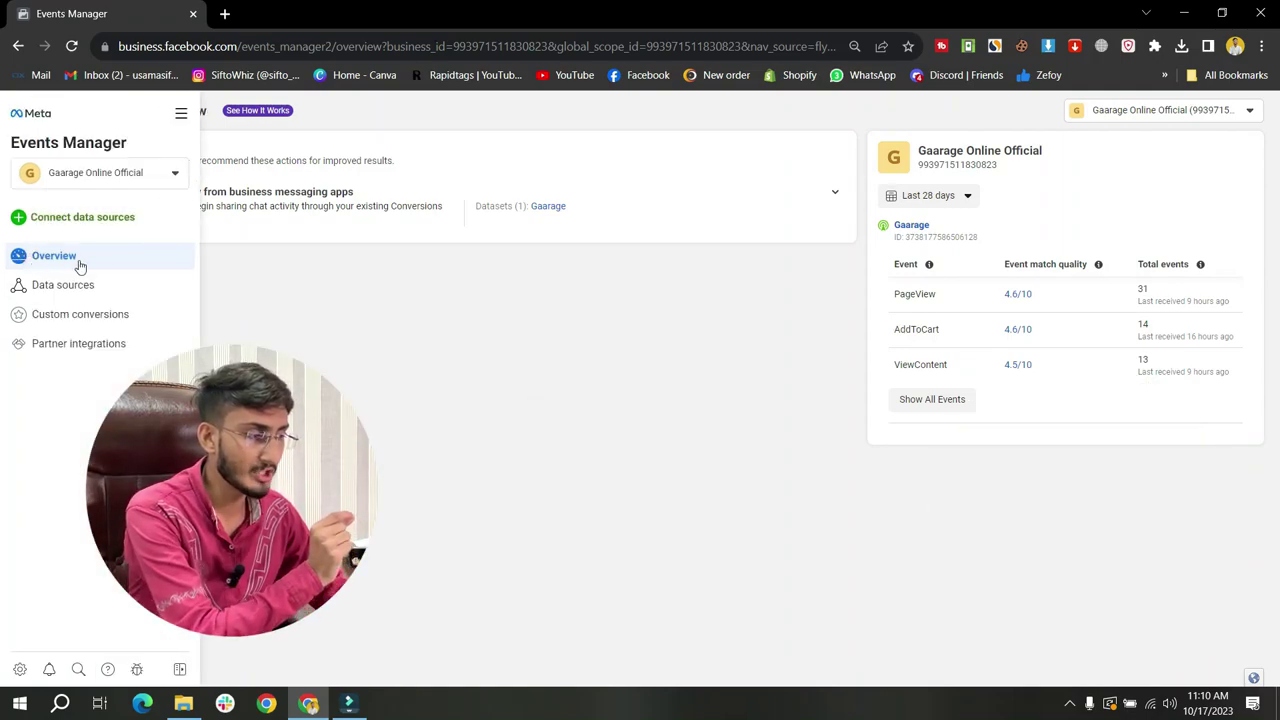
click(423, 316)
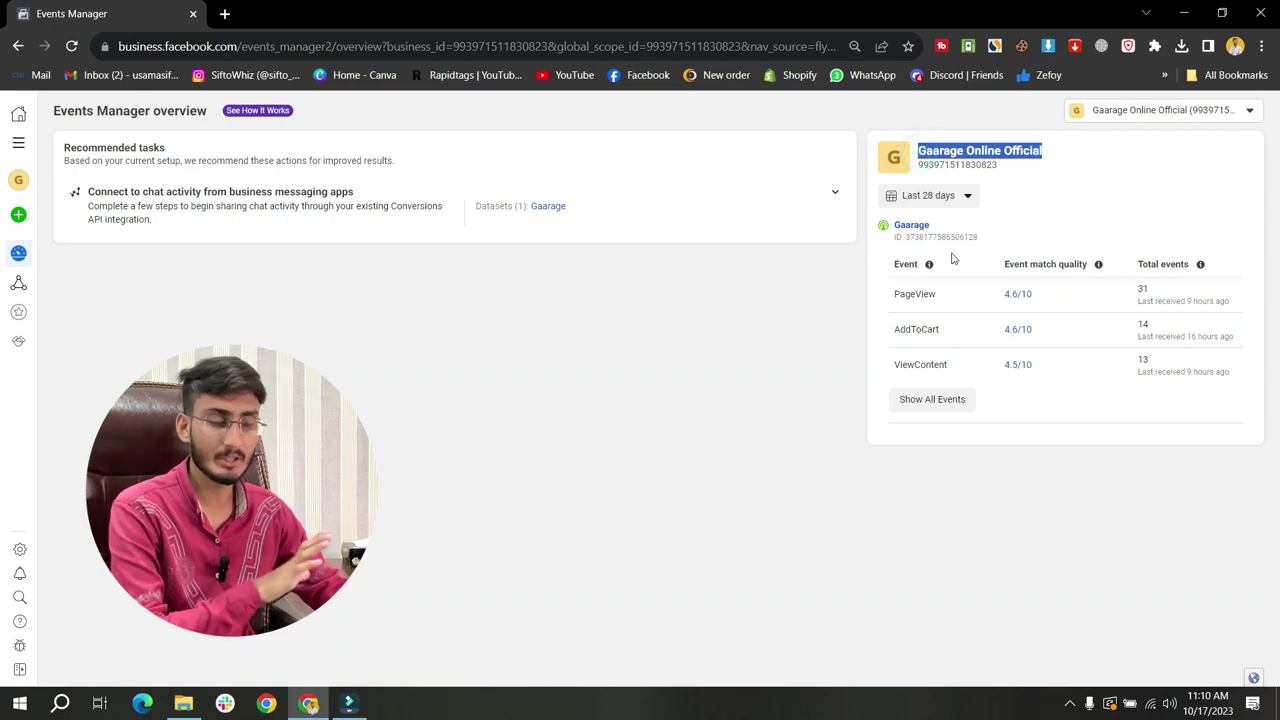
drag(897, 264, 1246, 383)
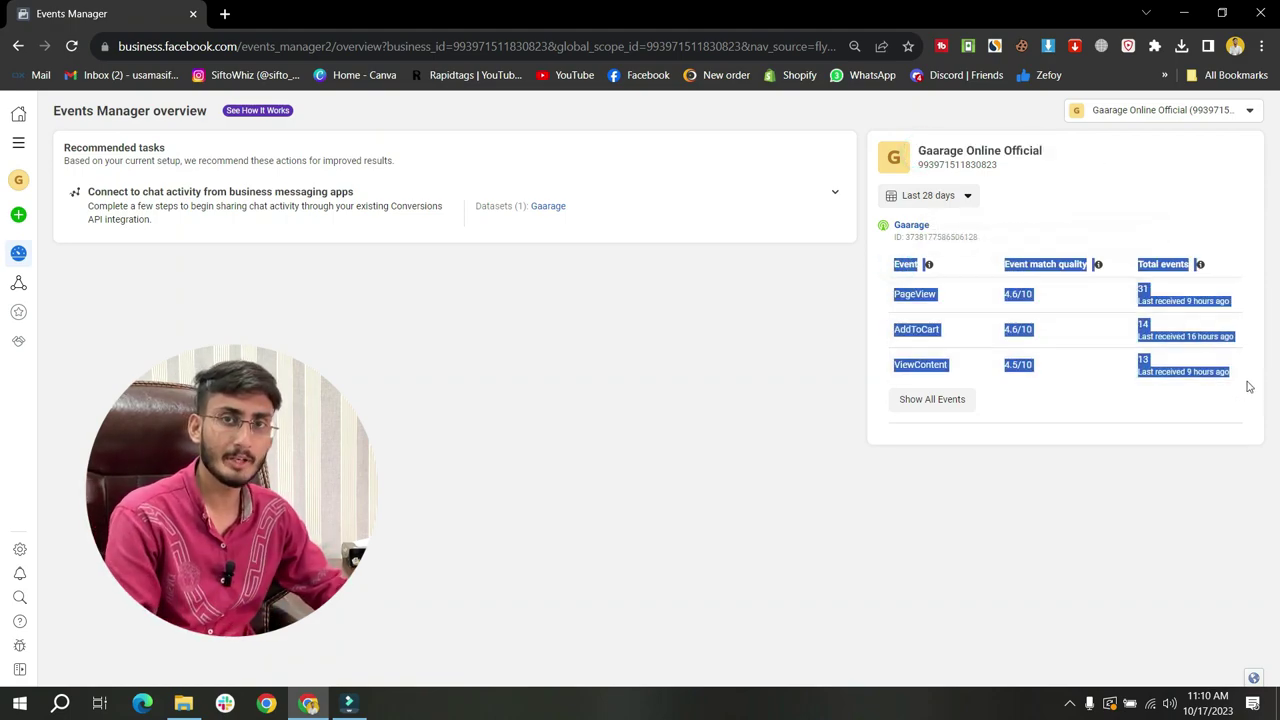
click(1165, 316)
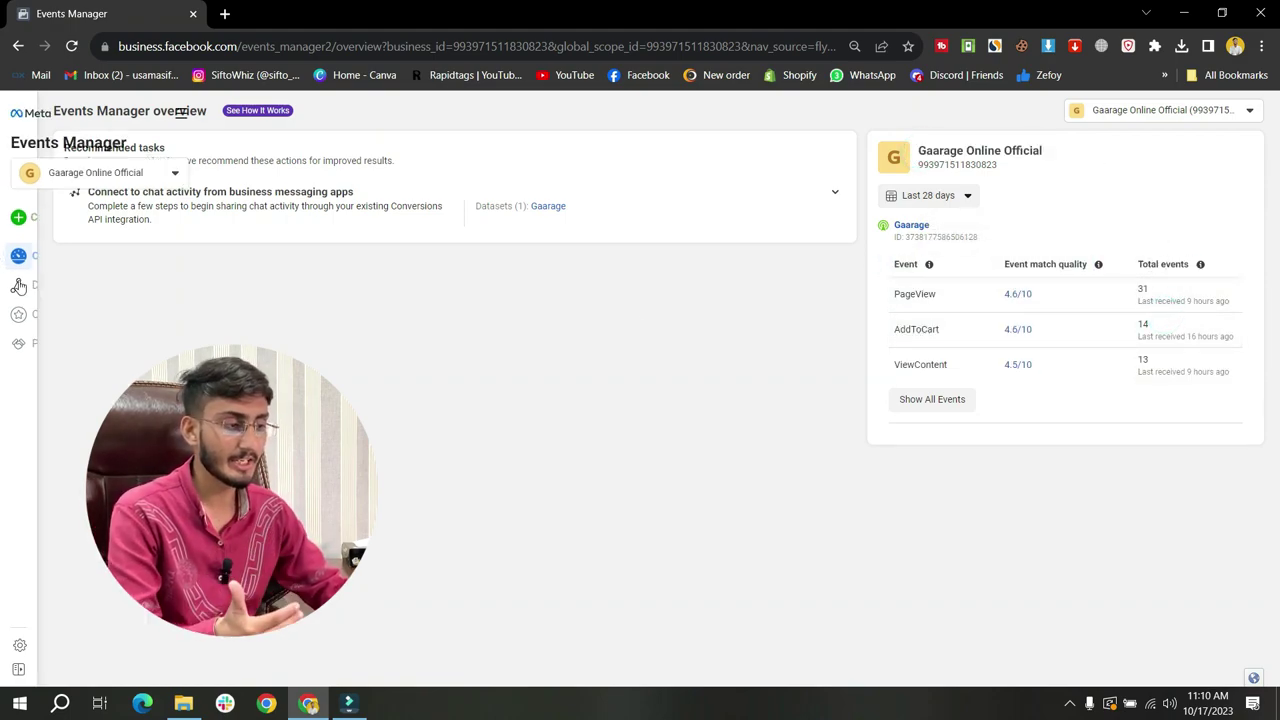
- Open the Gaarage data source and review its event activity, event list and connected website
click(100, 288)
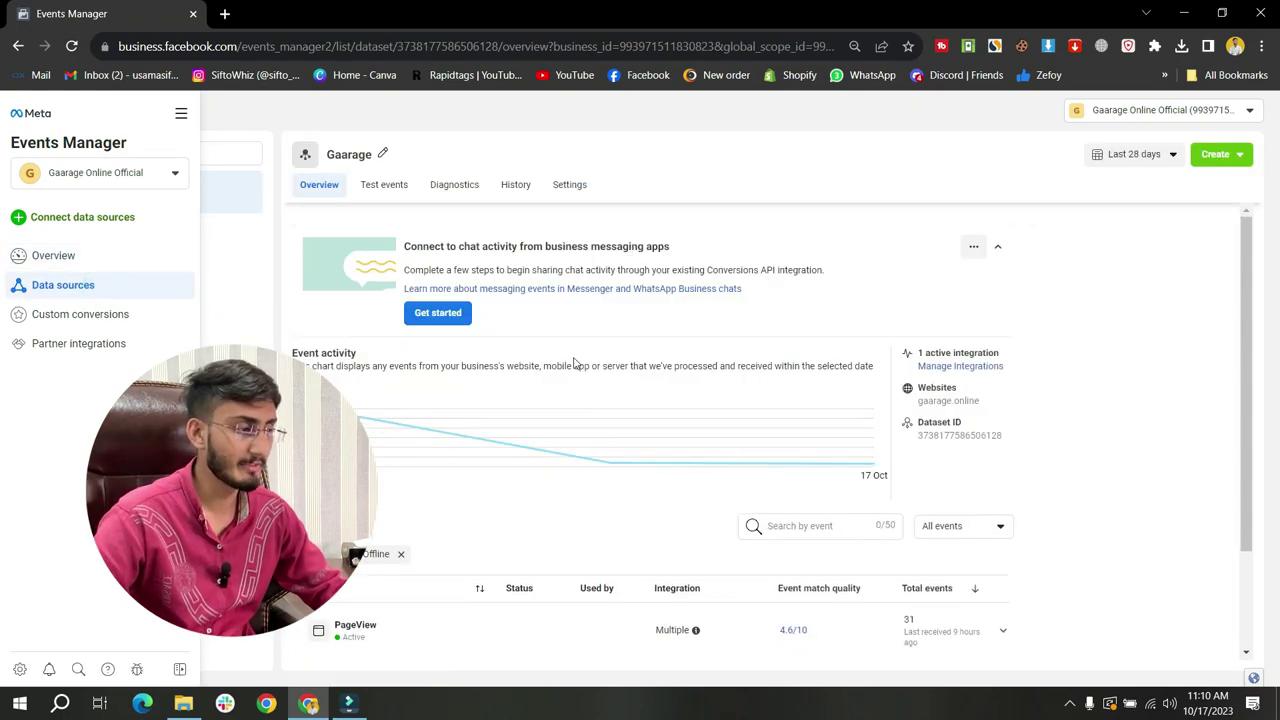
scroll(933, 348, down, 1)
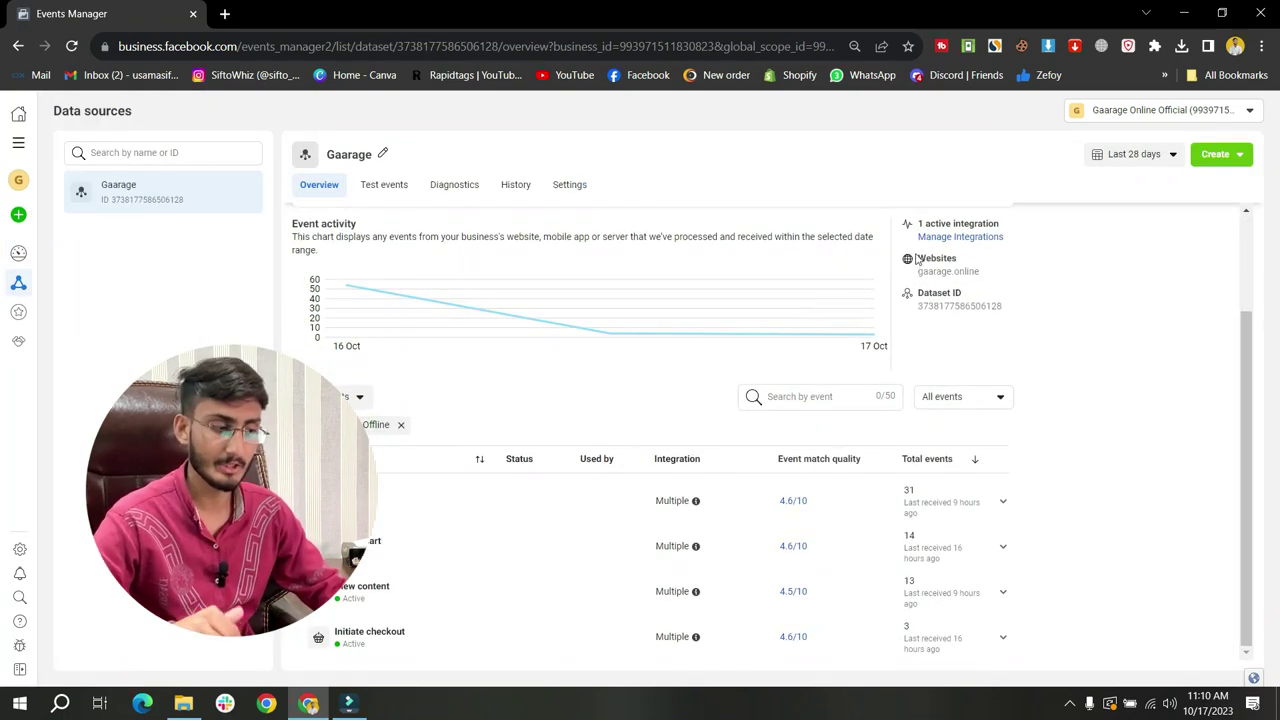
click(993, 274)
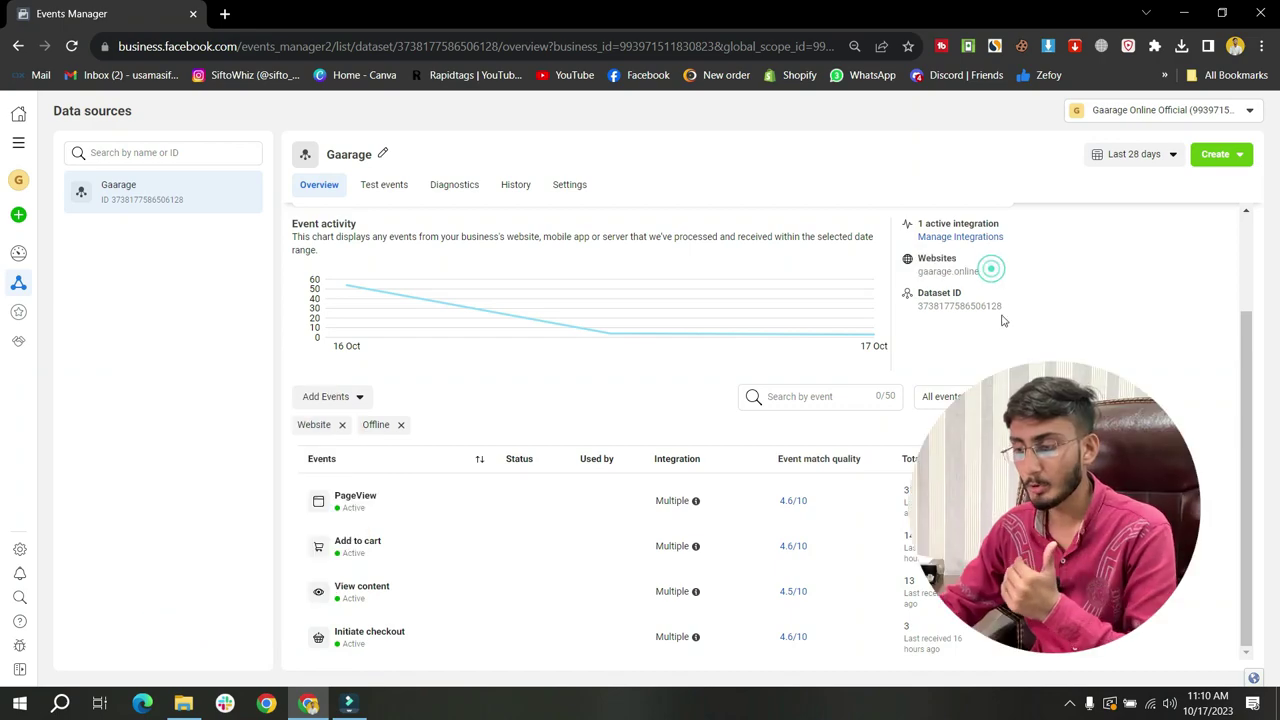